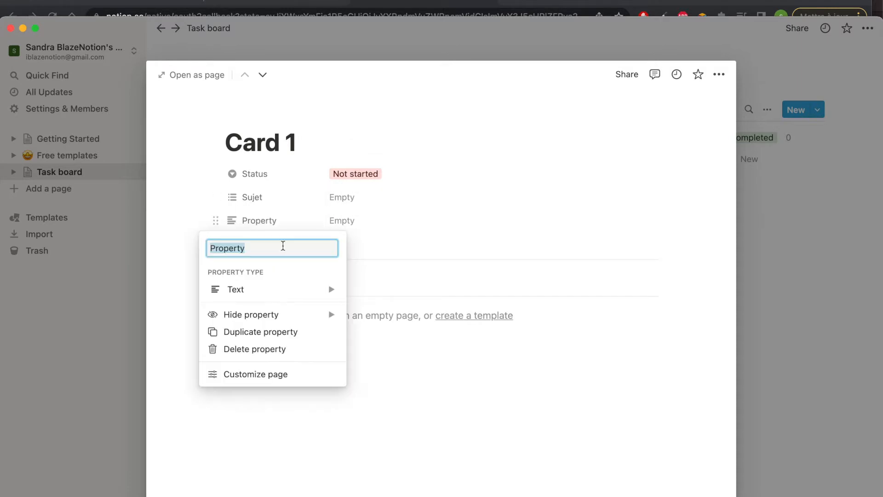
Name Card 1's new property "A faire le" with the Date type, and add a second Date property named "A terminer pour le".
type("A")
mouse_move(311, 290)
left_click(388, 249)
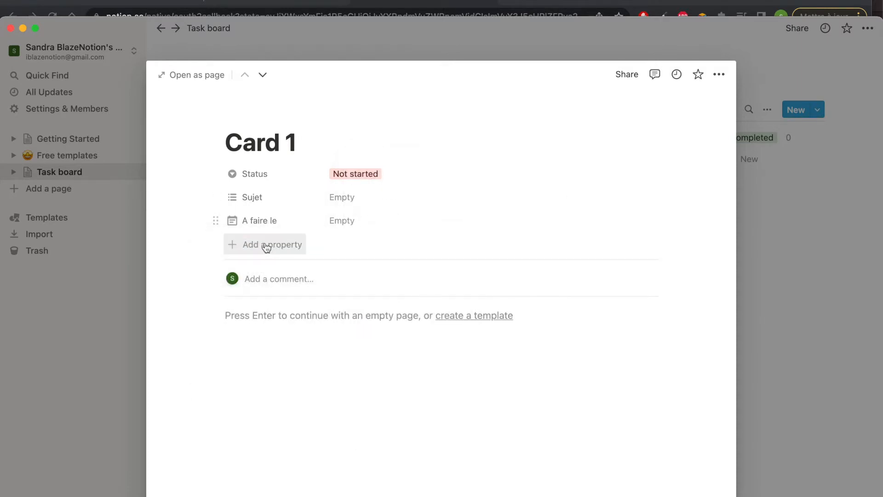
left_click(267, 244)
type("A termin")
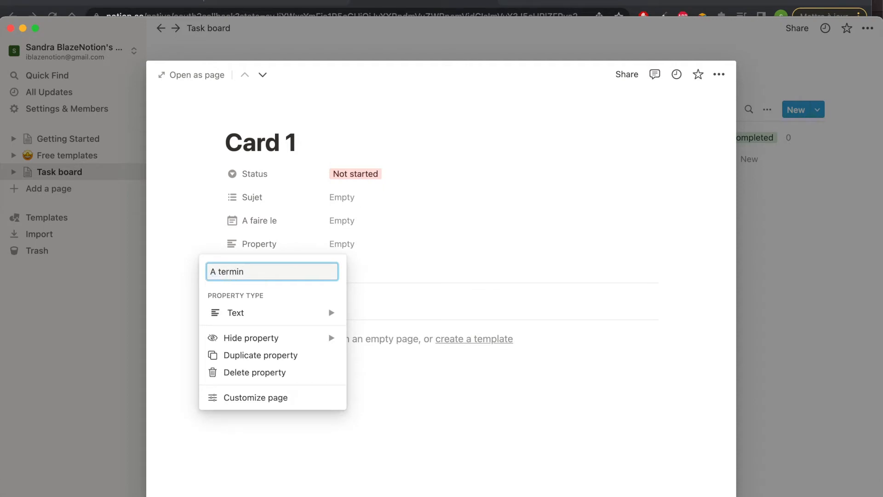
mouse_move(319, 310)
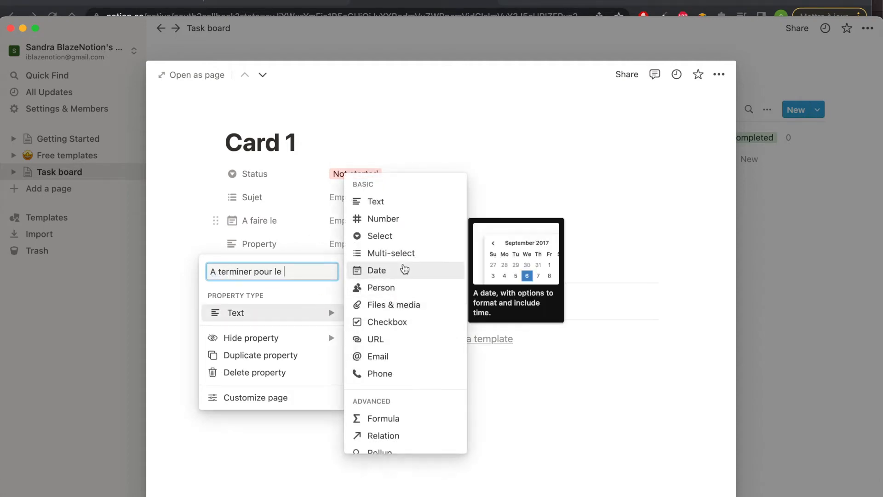
Start a new Notion integration in the Developers site, name it Zapier and associate it with the account's own workspace.
left_click(405, 325)
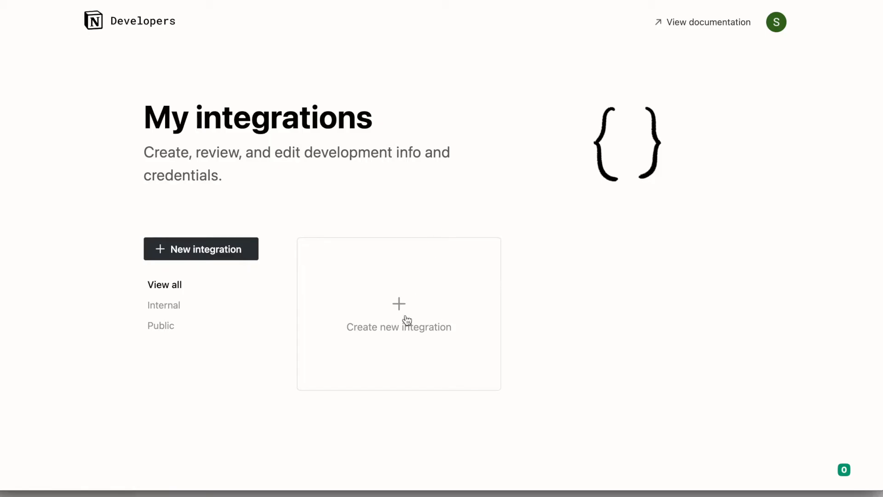
left_click(411, 313)
type("Zapier")
scroll(418, 357, "down", 5)
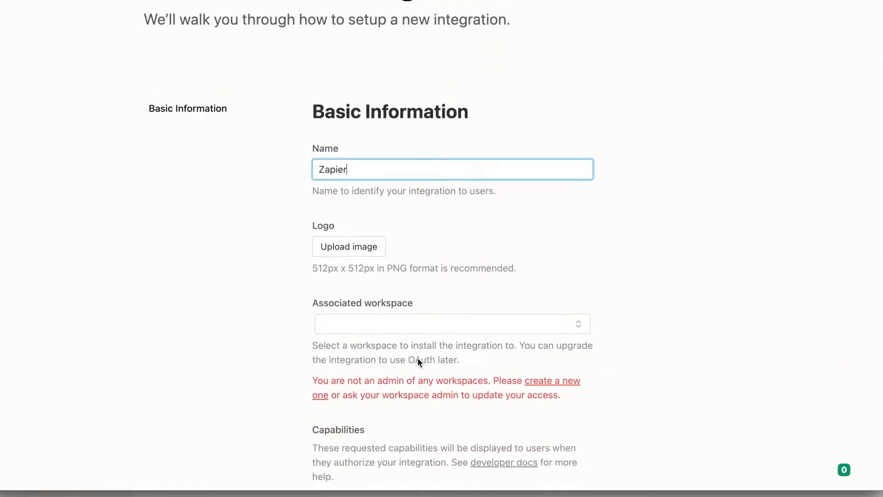
left_click(424, 253)
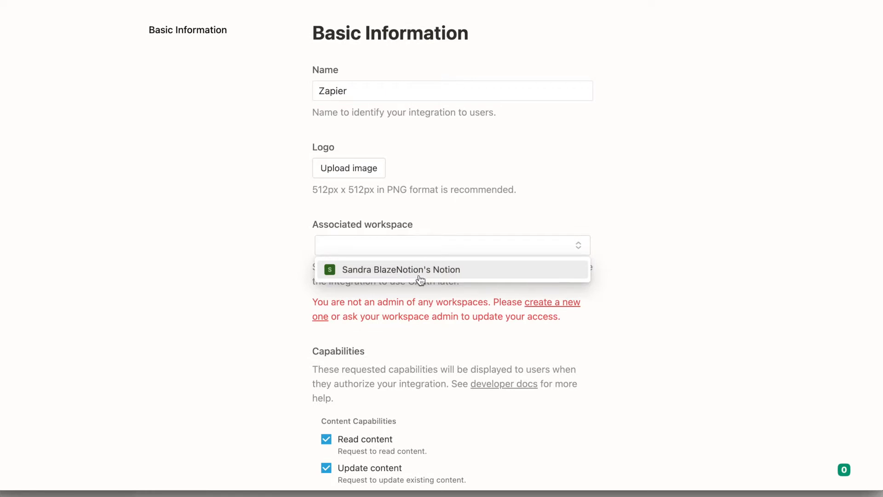
left_click(419, 271)
Submit the integration with read, update and insert content capabilities and user information including email addresses.
scroll(429, 299, "down", 2)
scroll(429, 300, "down", 7)
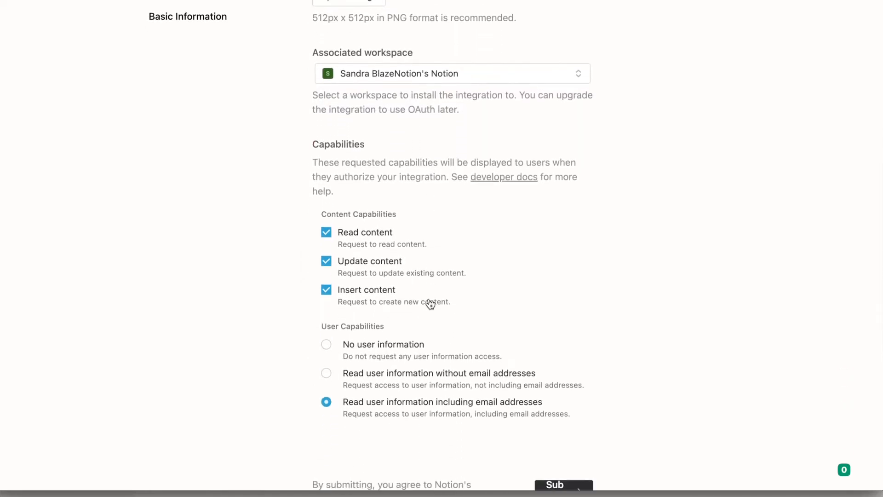
scroll(429, 300, "up", 1)
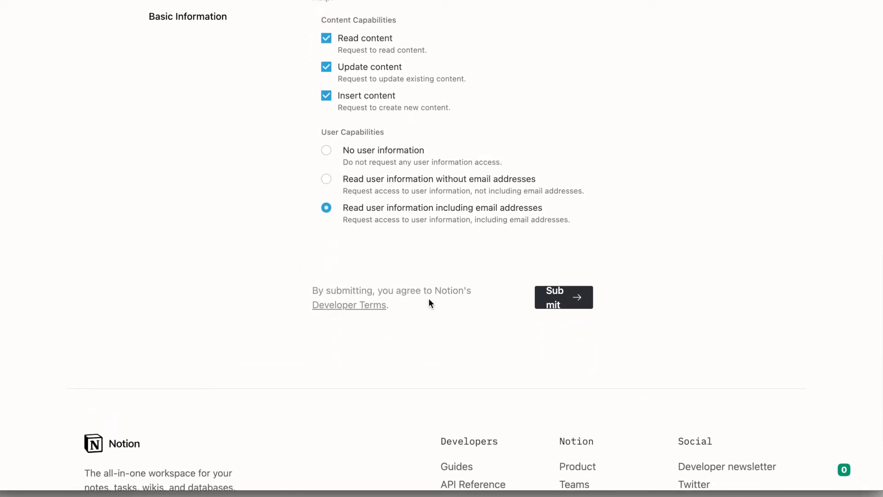
left_click(555, 298)
Save the Zapier integration as an internal integration and return to the list of integrations.
scroll(555, 296, "down", 1)
scroll(555, 297, "down", 5)
scroll(554, 297, "down", 1)
scroll(555, 297, "down", 7)
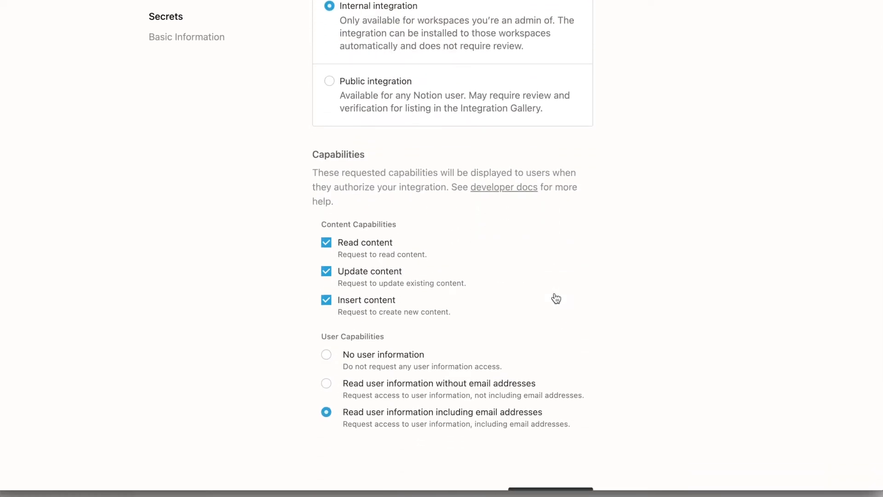
scroll(556, 300, "down", 6)
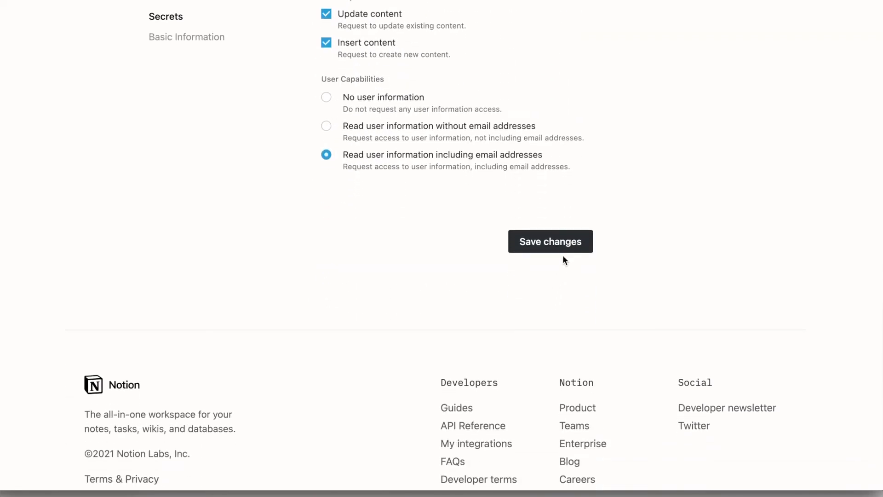
left_click(568, 253)
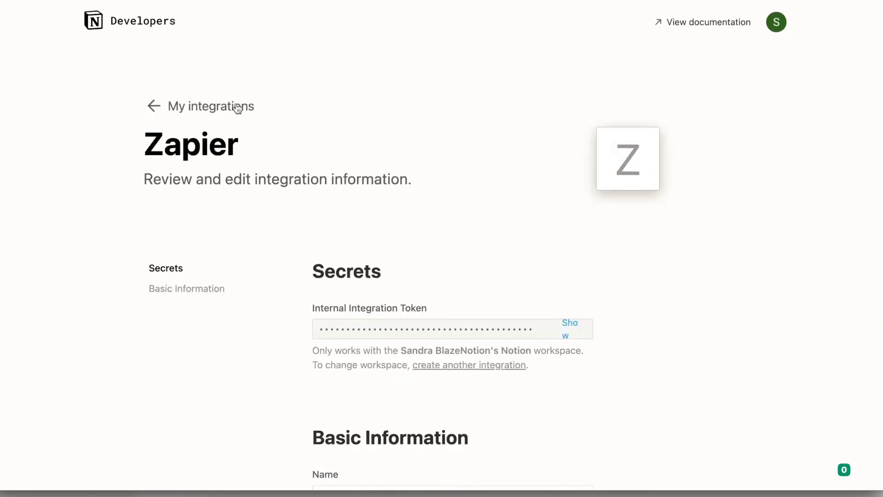
left_click(154, 106)
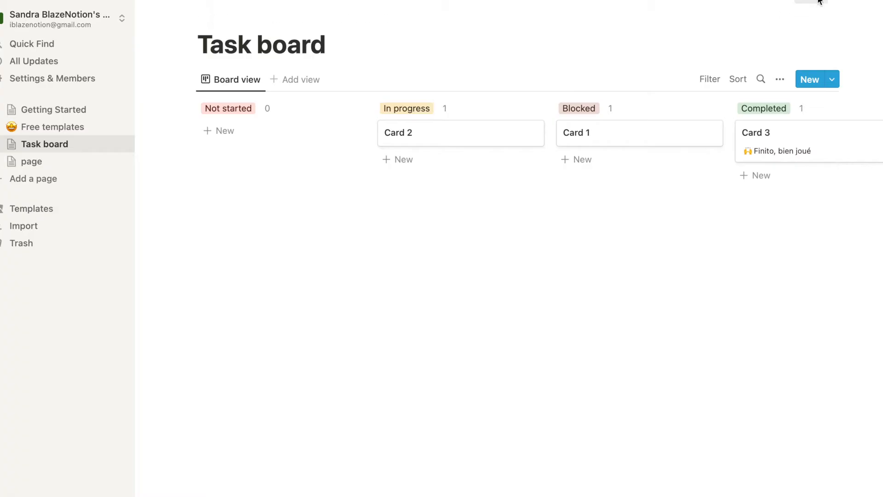
Open the Zapier integration's access level in the sharing settings of the Task board page.
left_click(807, 6)
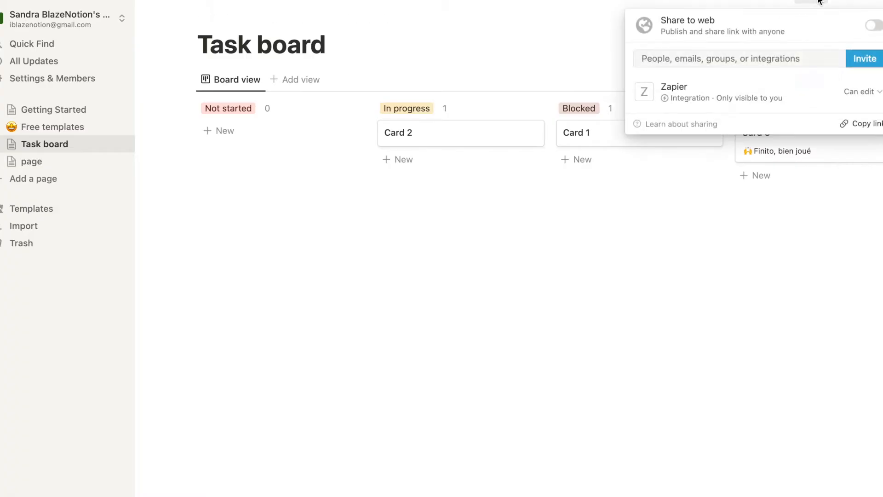
left_click(855, 92)
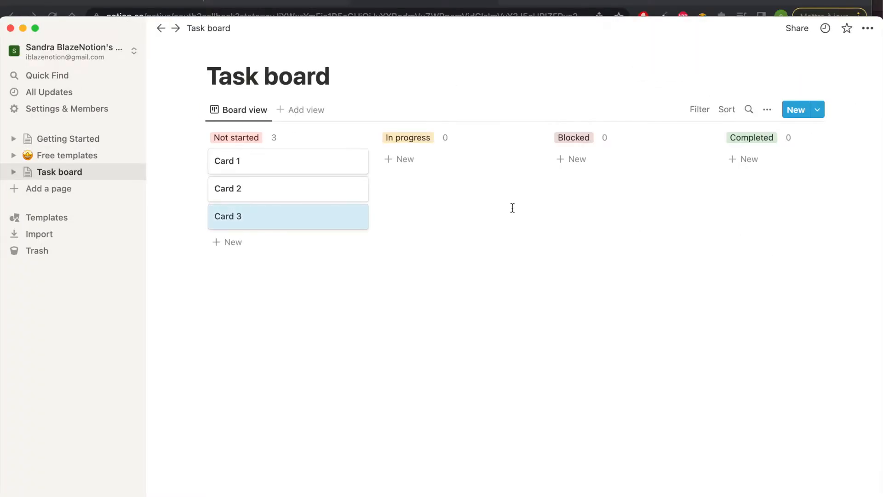
Move Card 2 to In progress, Card 1 to Blocked and Card 3 to Completed on the task board.
left_click_drag(329, 169, 405, 167)
left_click_drag(351, 173, 592, 171)
left_click_drag(353, 167, 758, 165)
Show the "Message de fin" and "Sujet" properties on the cards of the board view.
left_click(768, 109)
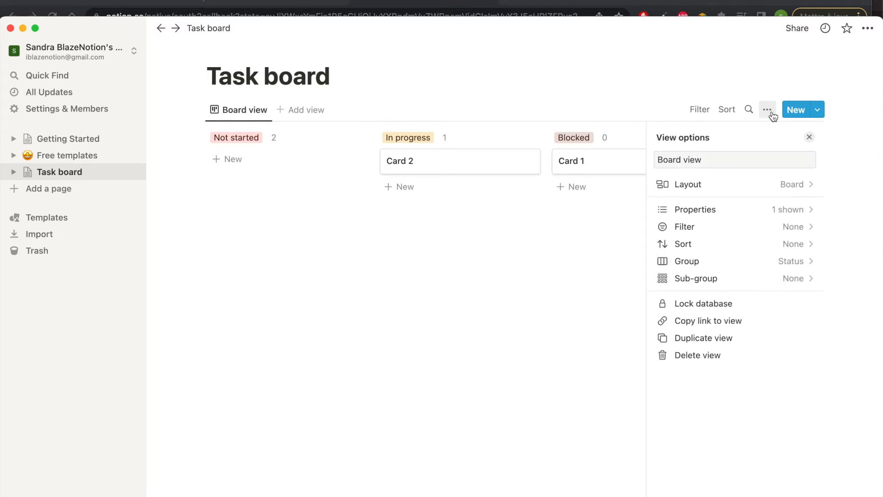
left_click(801, 210)
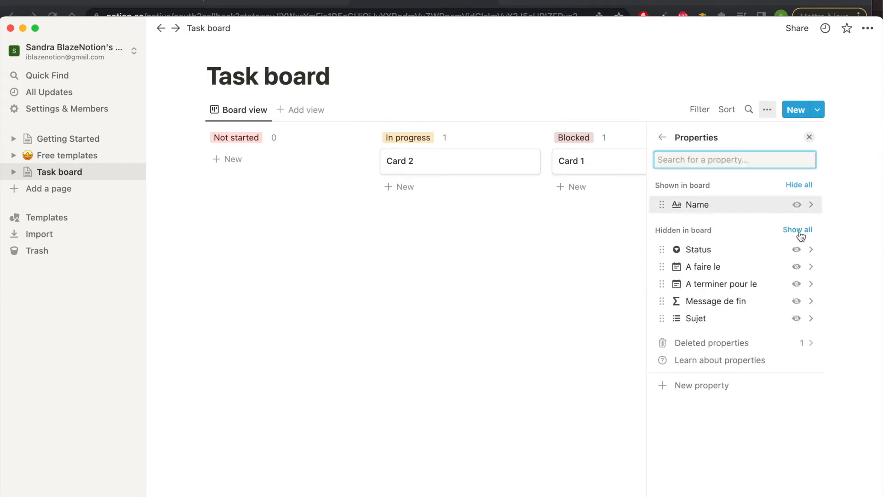
left_click(796, 302)
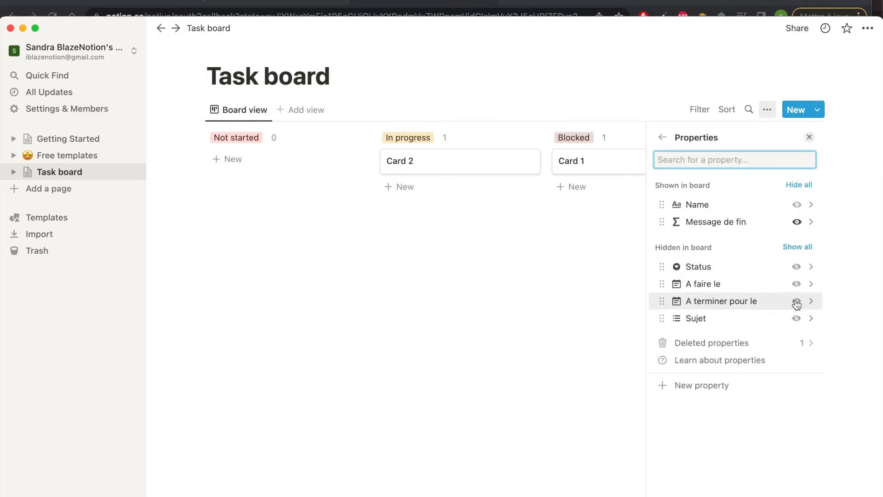
left_click(797, 318)
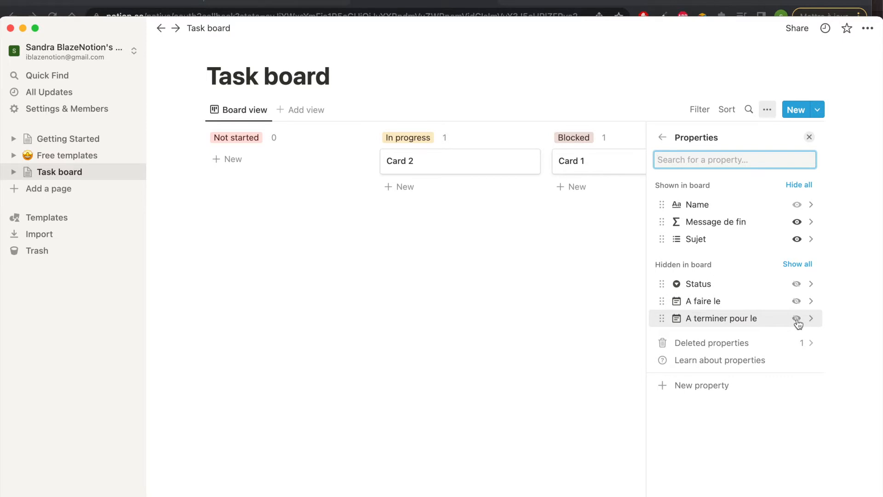
left_click(586, 296)
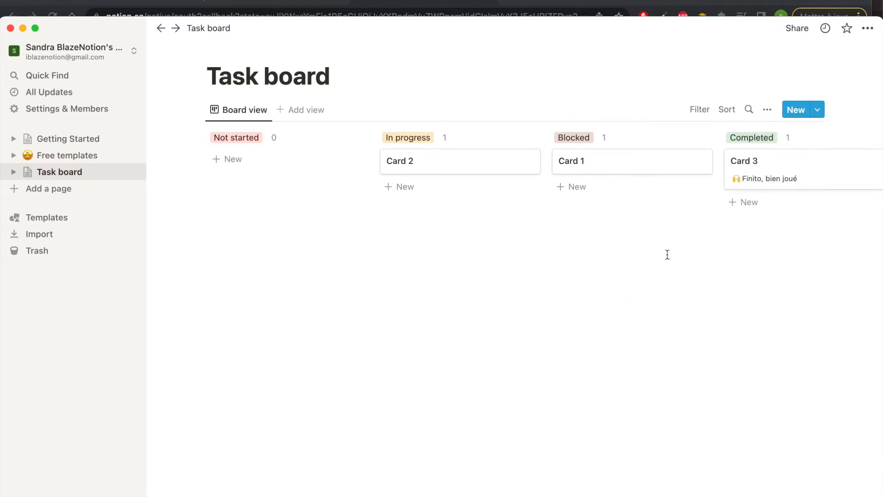
scroll(667, 255, "right", 3)
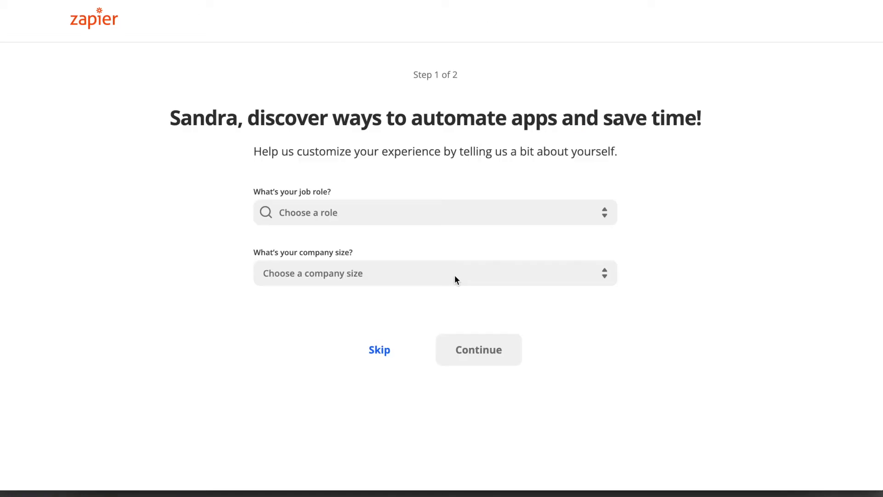
Complete the Zapier onboarding, skipping the job role and company size questions and selecting Google Calendar and Notion as used apps.
left_click(380, 354)
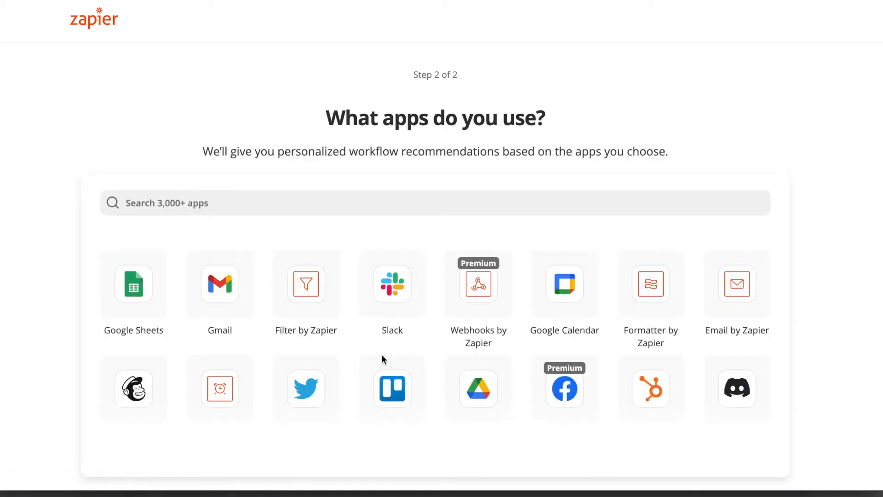
left_click(565, 284)
left_click(435, 203)
type("NOTION")
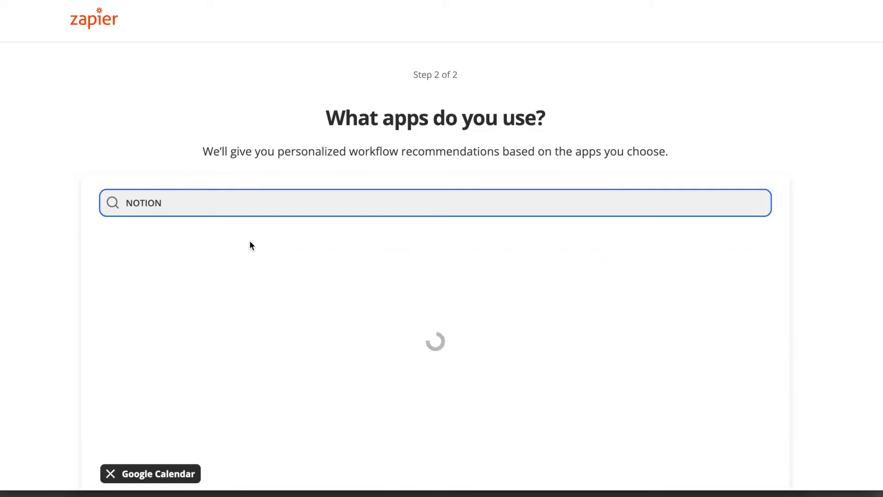
left_click(161, 264)
scroll(301, 336, "down", 5)
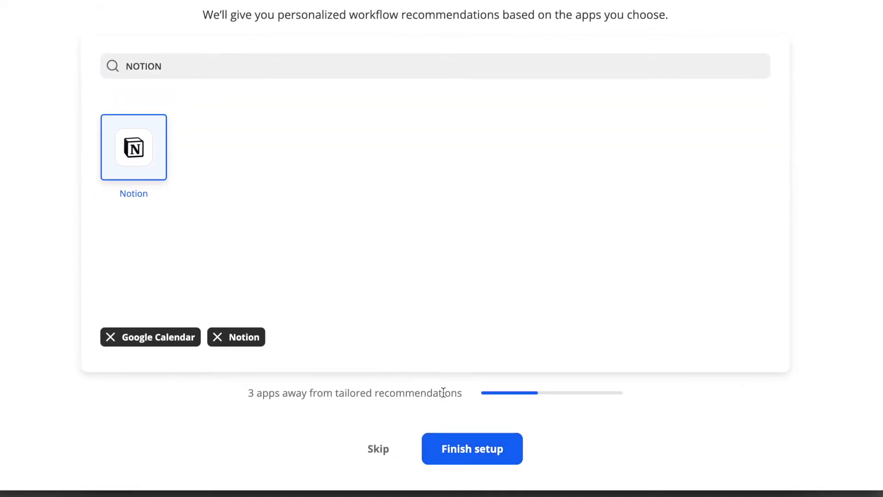
scroll(443, 392, "up", 1)
scroll(443, 392, "down", 1)
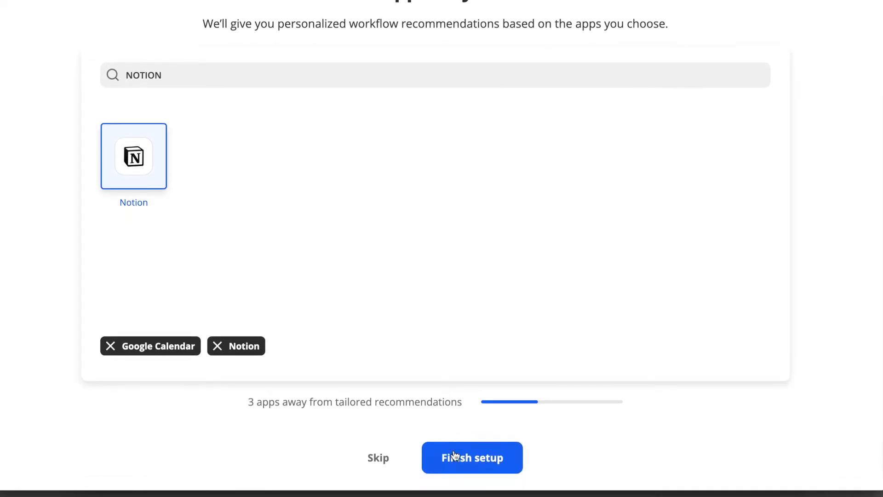
left_click(455, 465)
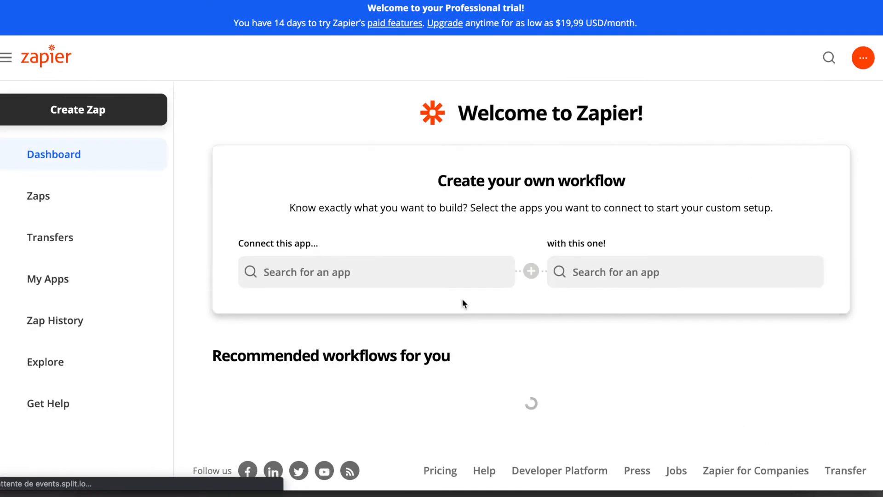
Choose Google Calendar as the first app to connect in the custom workflow on the Zapier dashboard.
scroll(462, 299, "down", 5)
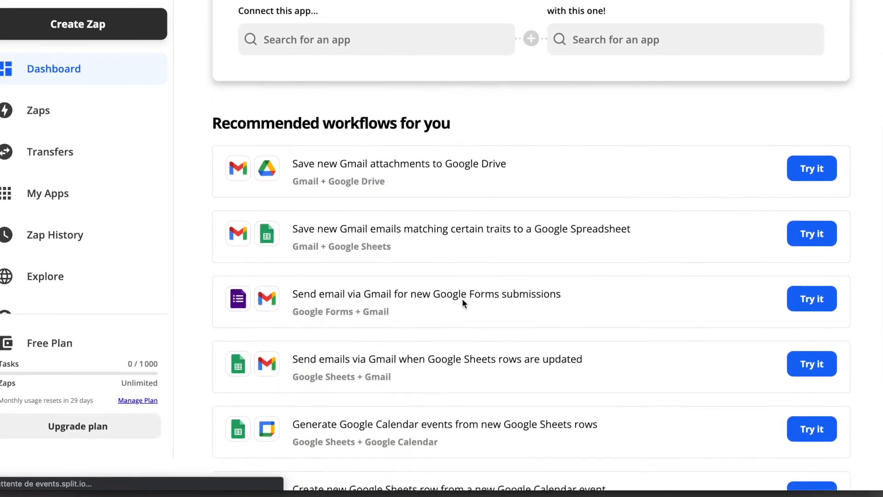
scroll(461, 299, "down", 1)
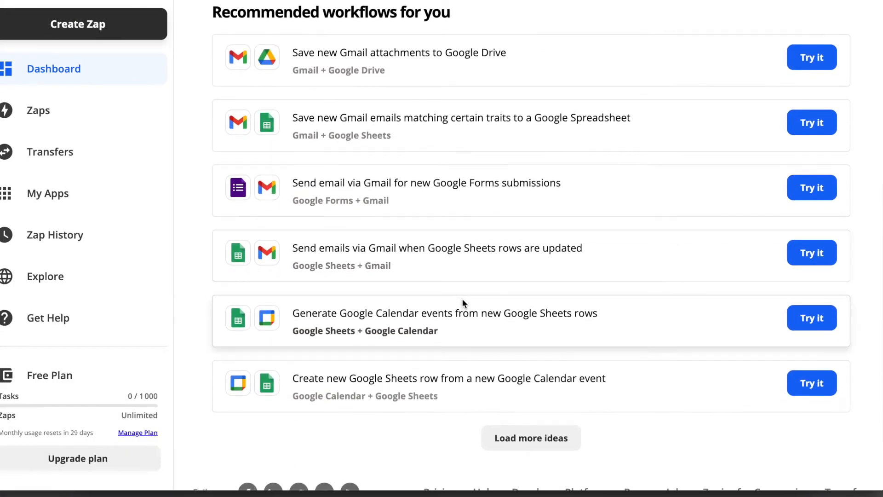
scroll(462, 298, "down", 2)
scroll(462, 298, "up", 9)
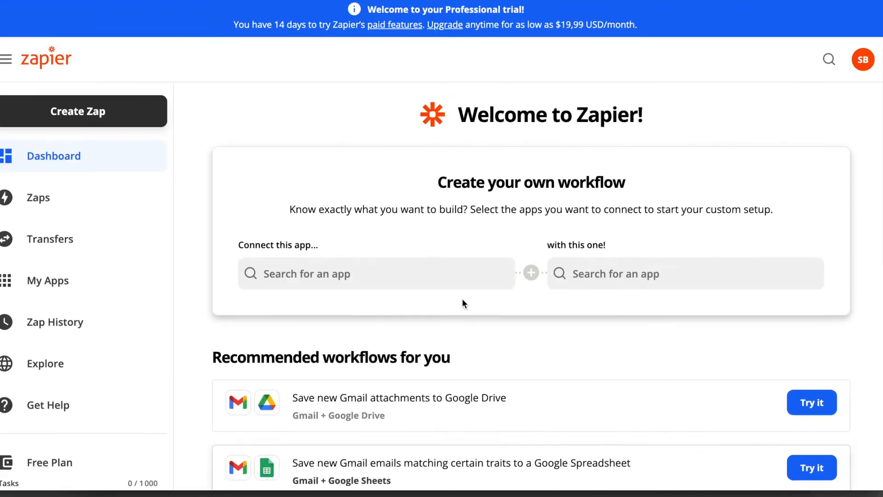
left_click(420, 267)
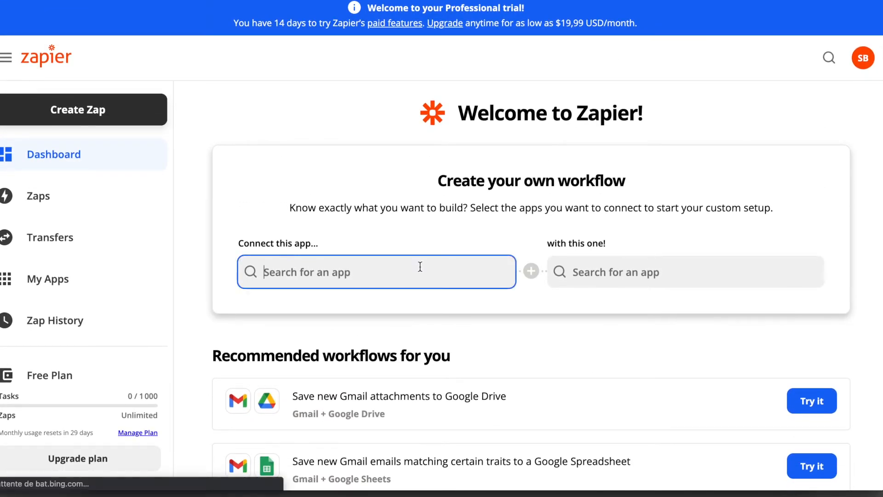
type("cAL")
left_click(388, 318)
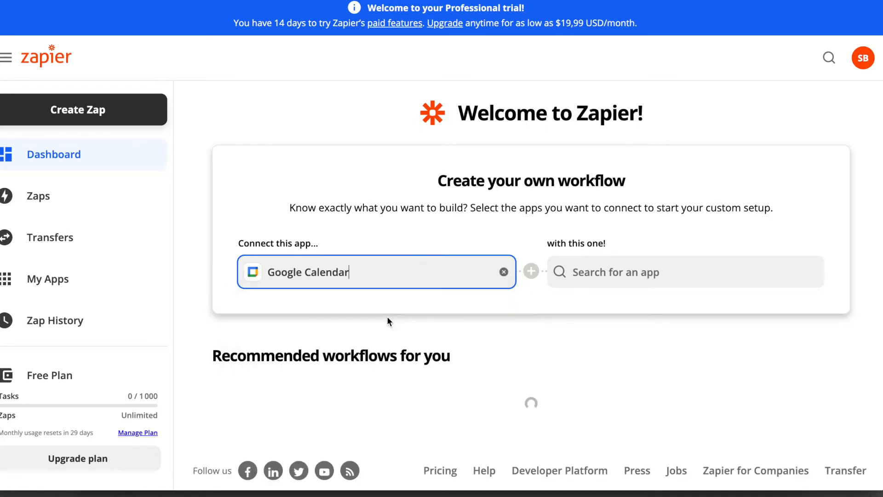
Choose Notion as the second app, to be paired with Google Calendar in the workflow.
left_click(597, 272)
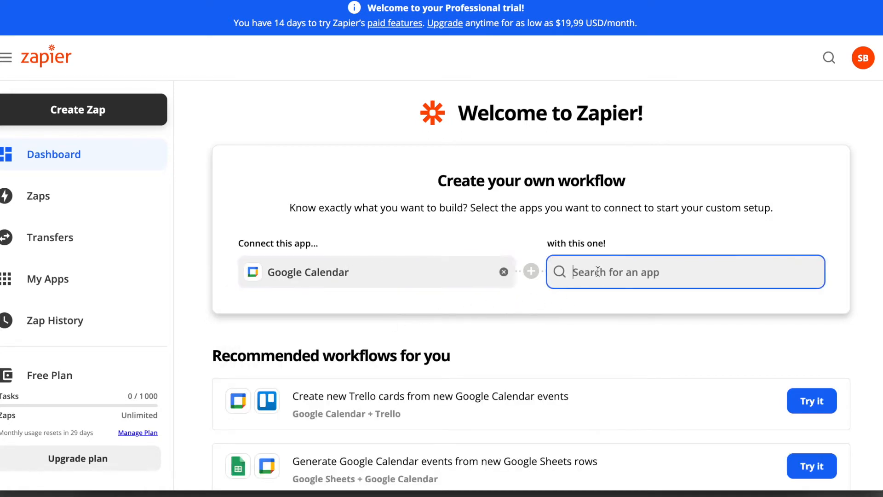
type("NO")
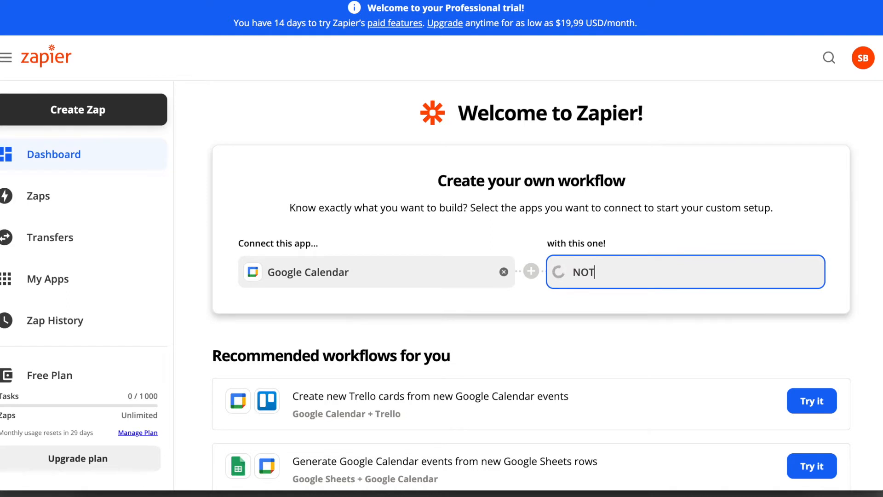
type("T")
left_click(591, 315)
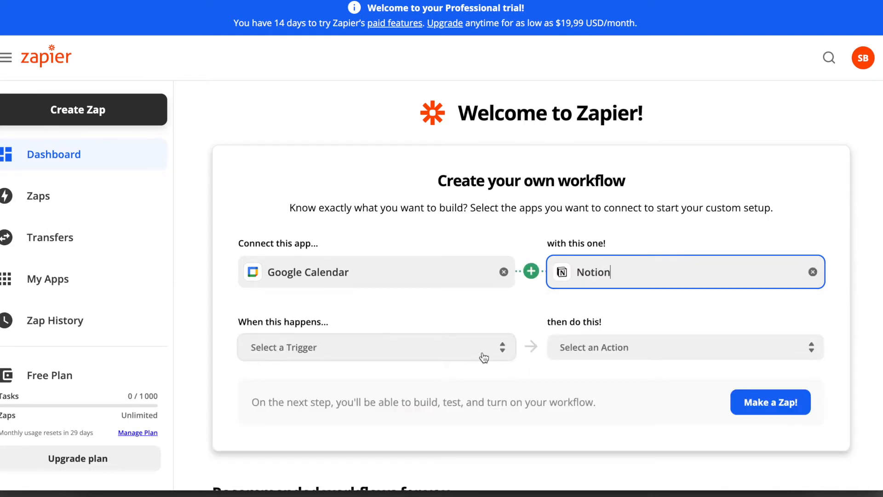
Set the workflow's trigger to New or Updated Event and its action to Create Database Item, and try the resulting Zap.
left_click(482, 357)
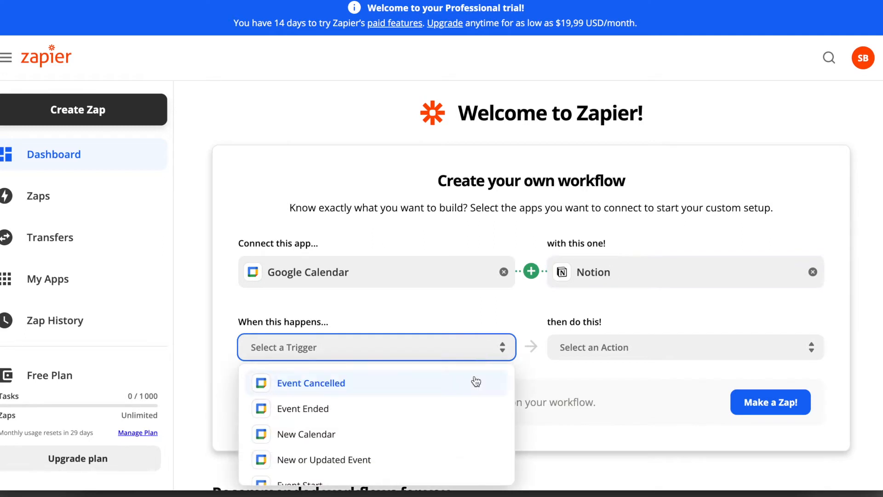
scroll(467, 429, "down", 2)
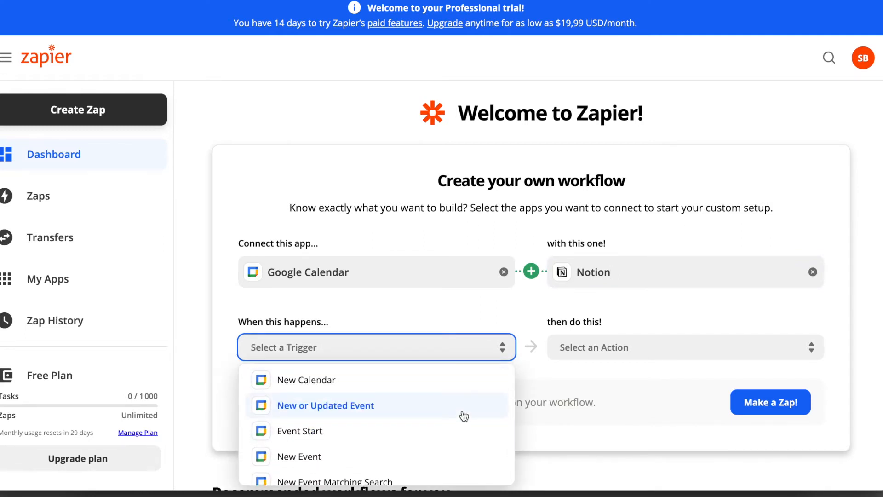
left_click(464, 415)
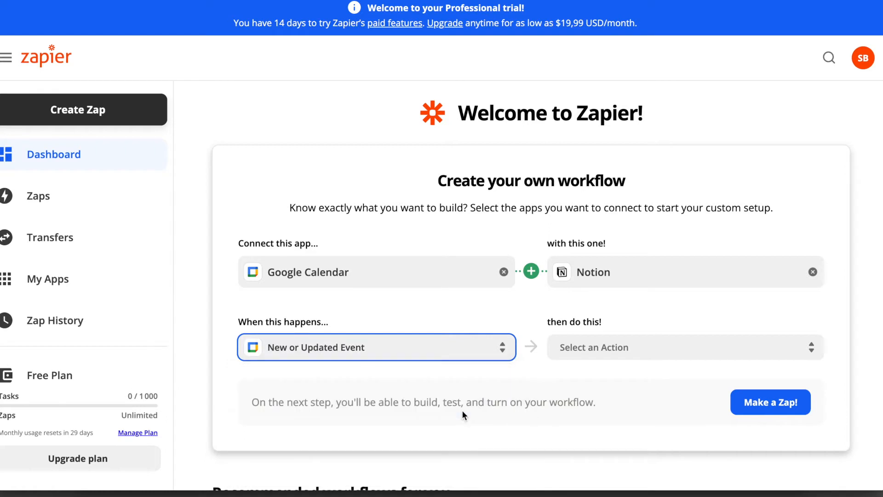
left_click(577, 358)
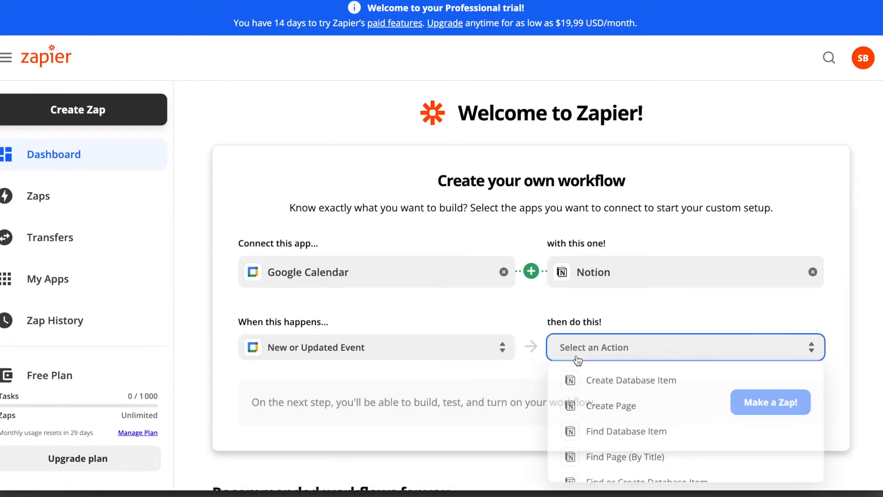
left_click(592, 385)
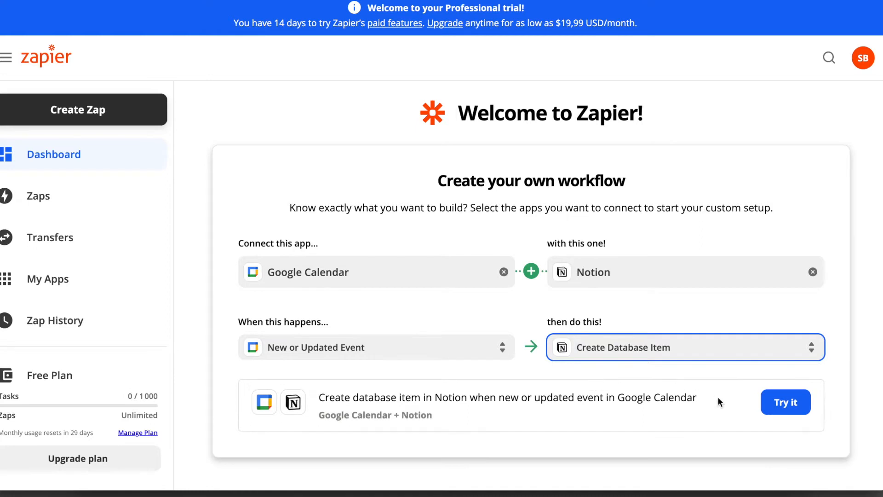
left_click(776, 407)
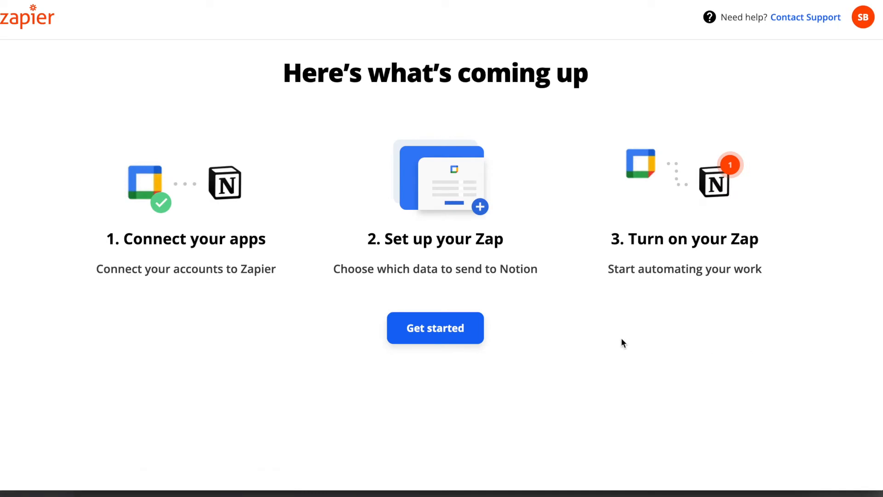
Connect the Google Calendar account to the Zap and choose the "Tâches" calendar.
left_click(443, 328)
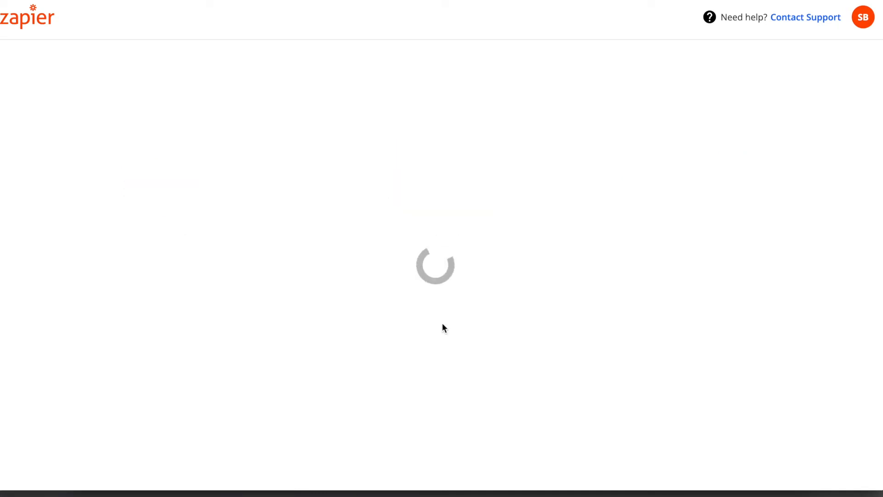
left_click(706, 251)
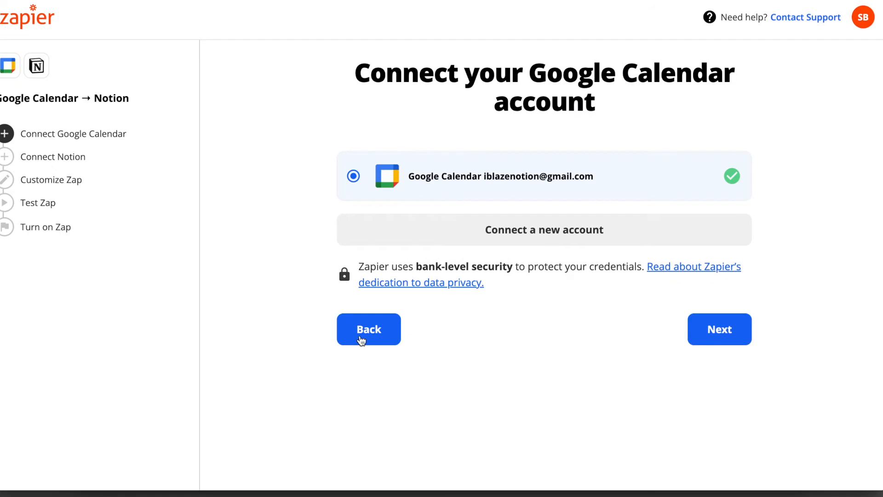
left_click(706, 339)
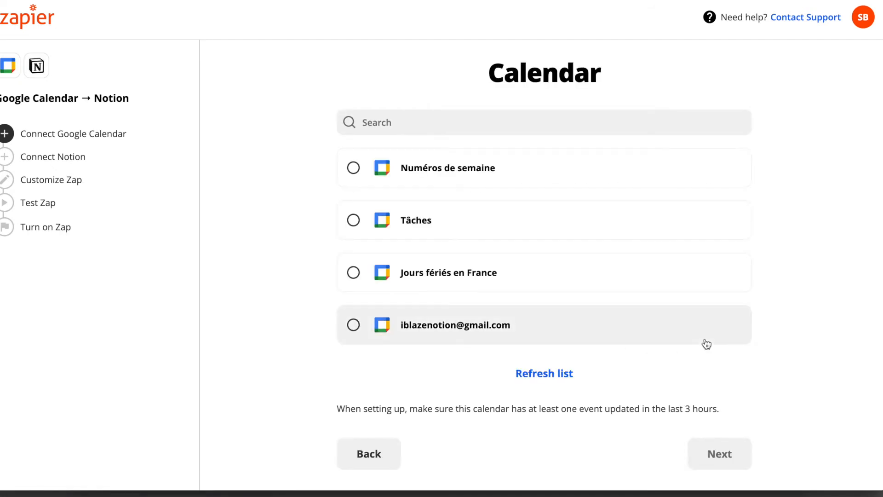
left_click(625, 233)
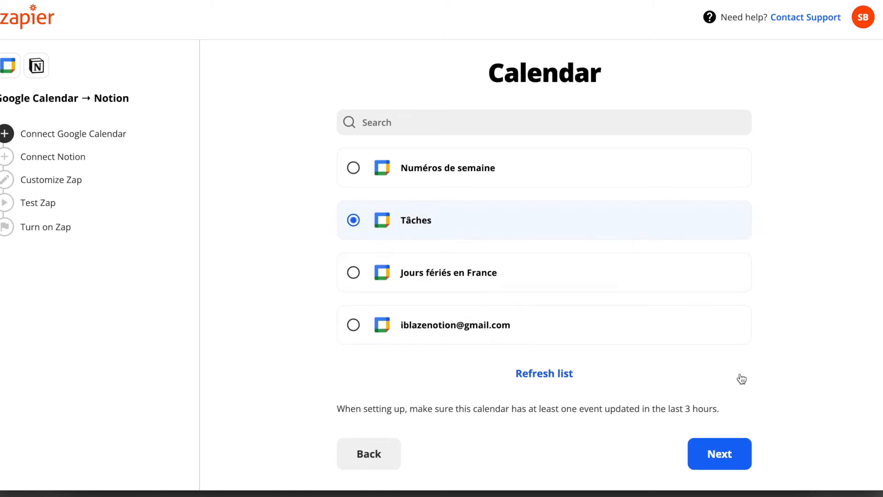
left_click(720, 456)
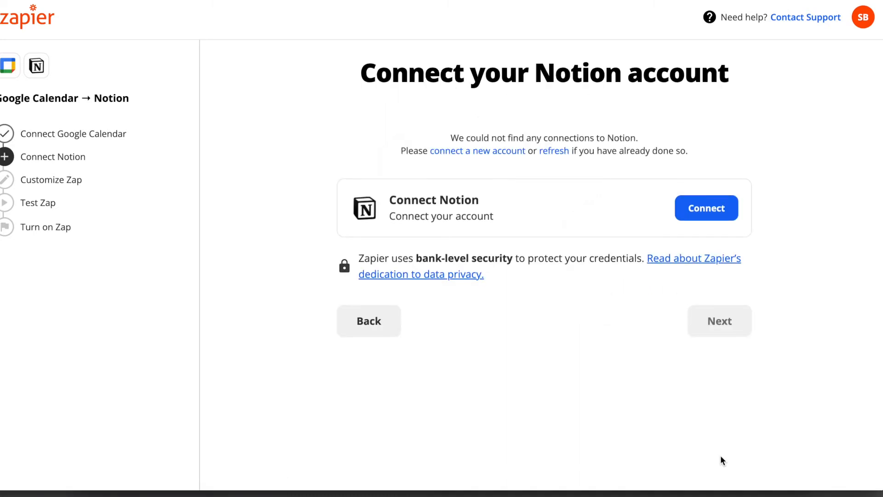
Connect the Notion account, allowing Zapier access to the whole workspace and its pages.
left_click(695, 210)
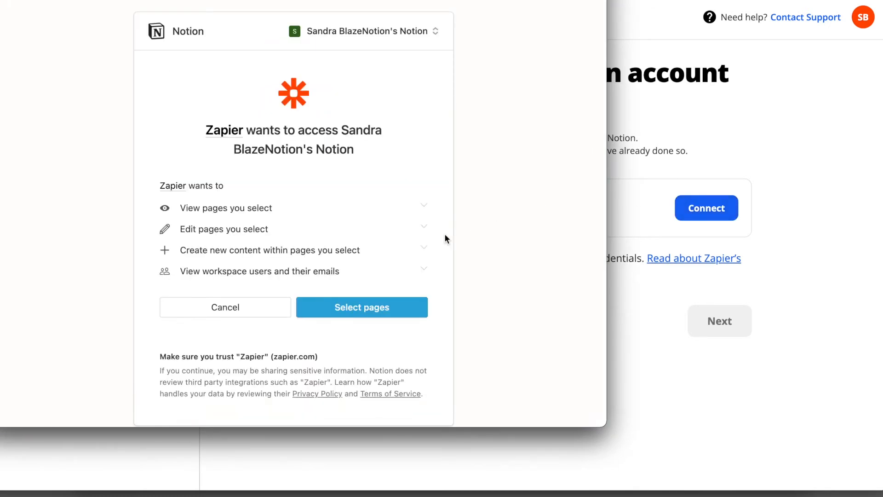
left_click(402, 307)
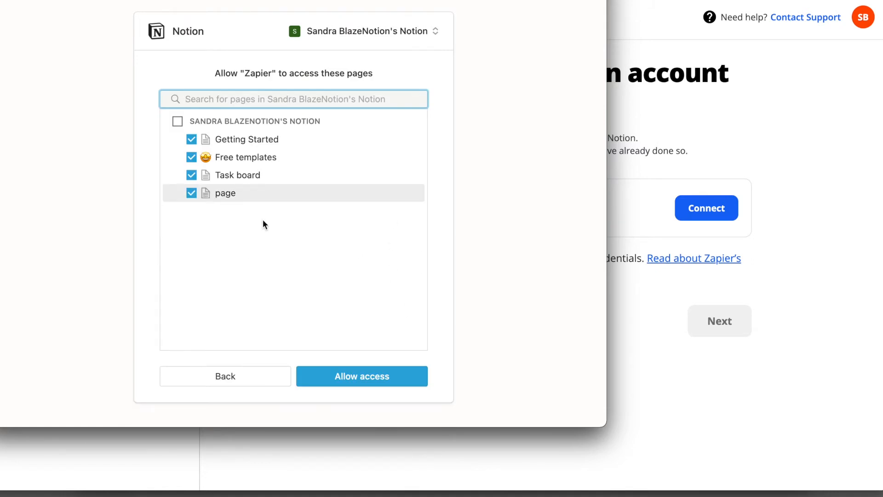
left_click(176, 121)
left_click(376, 385)
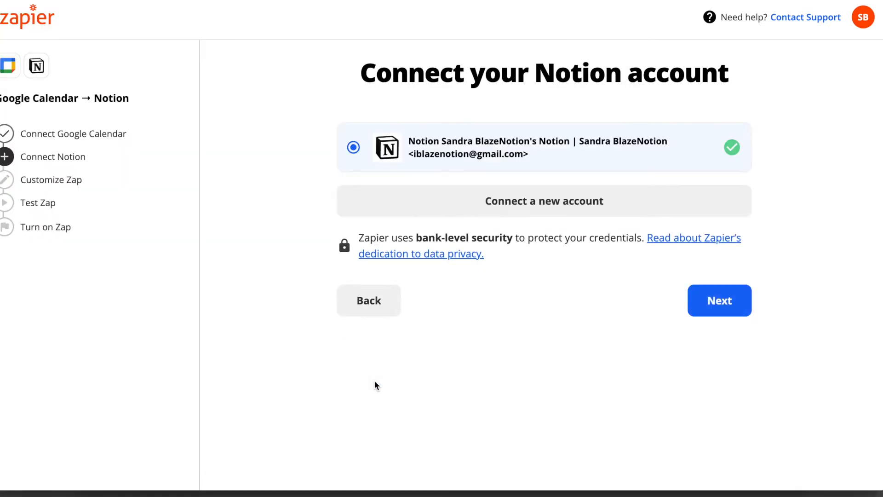
Choose "Task board" as the Notion database and continue the Zap in advanced mode, passing the editor's welcome message.
left_click(719, 300)
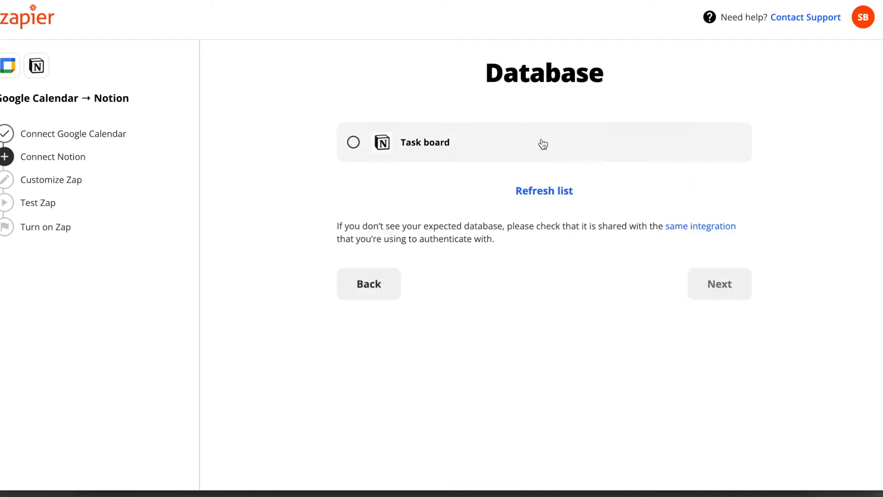
left_click(527, 146)
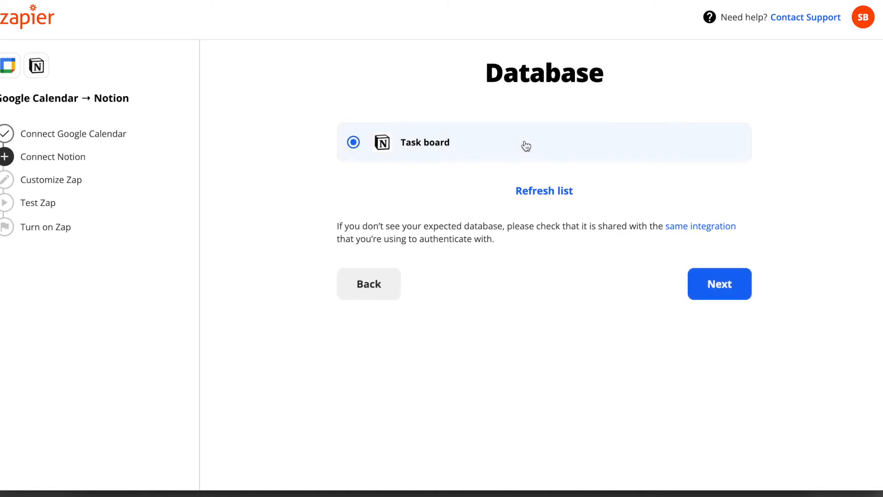
left_click(730, 286)
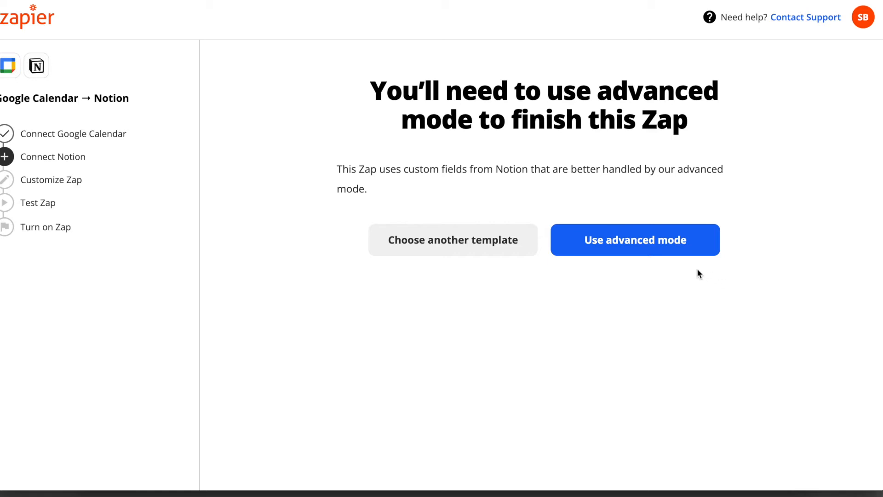
left_click(695, 253)
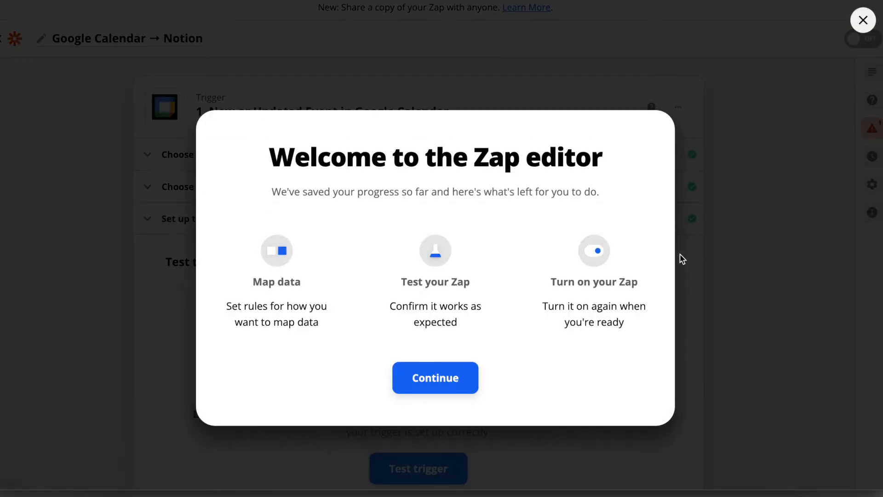
left_click(442, 385)
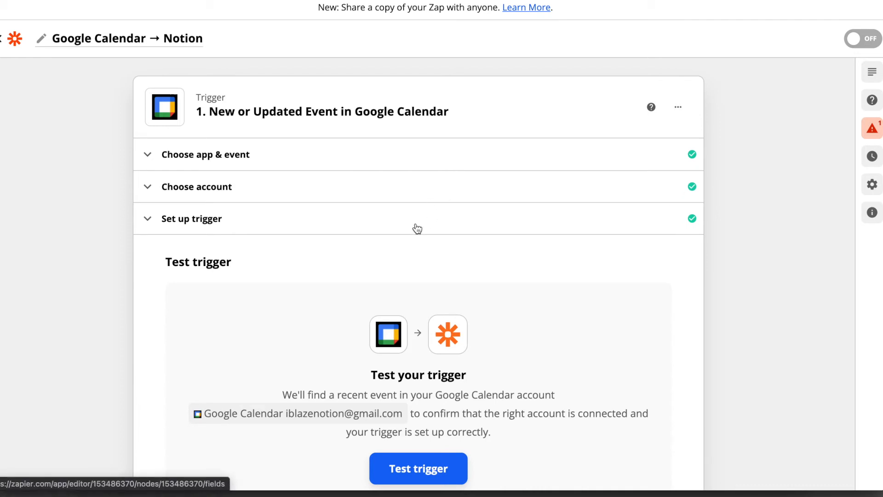
Confirm the Google Calendar trigger's event, account and "Tâches" calendar, and test the trigger.
left_click(413, 151)
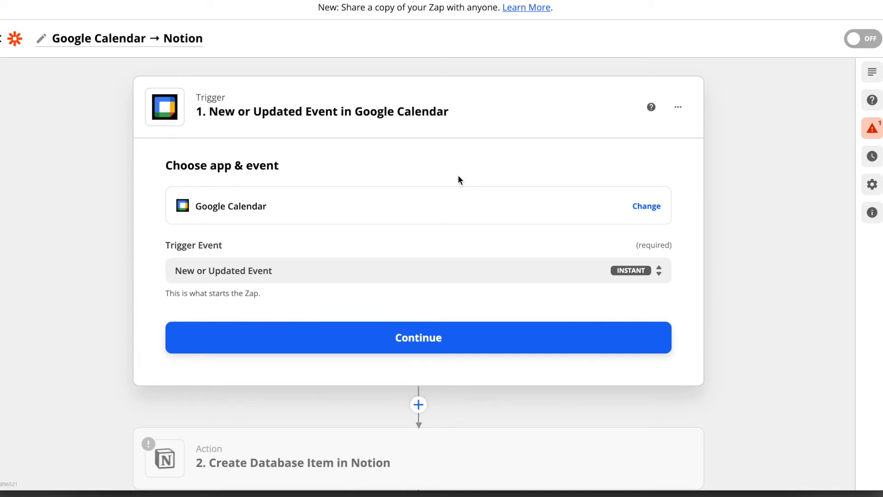
left_click(409, 341)
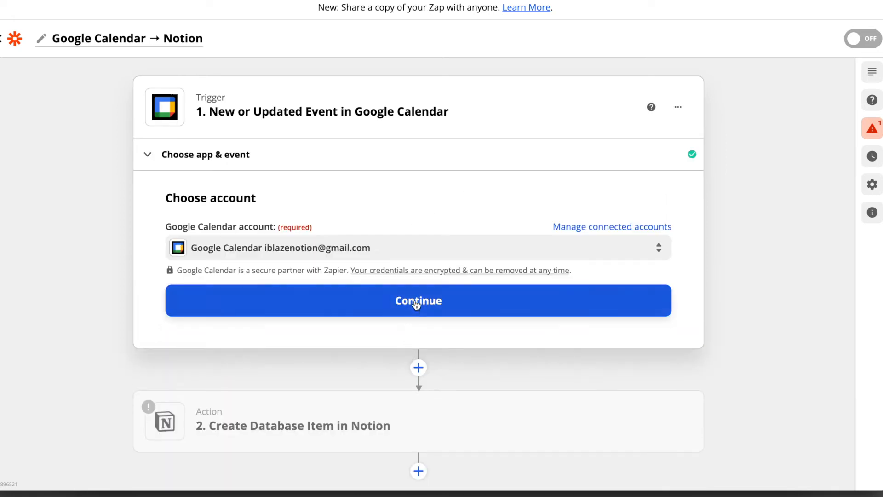
left_click(429, 305)
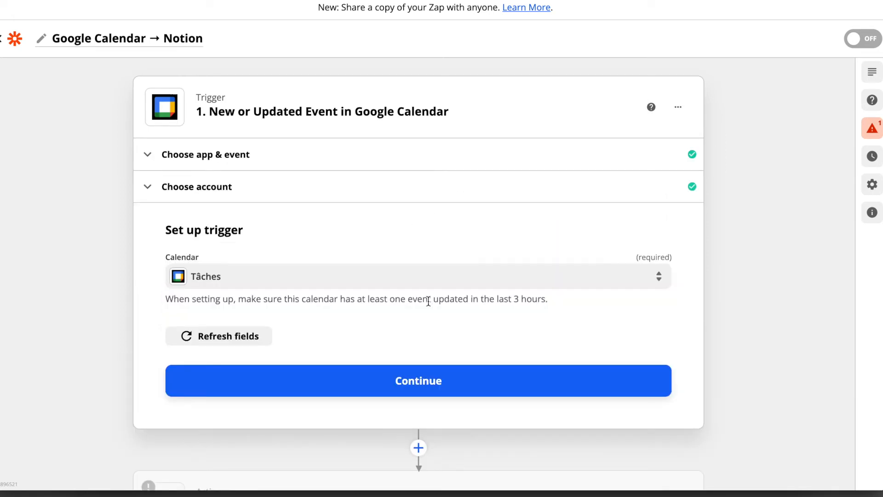
left_click(423, 380)
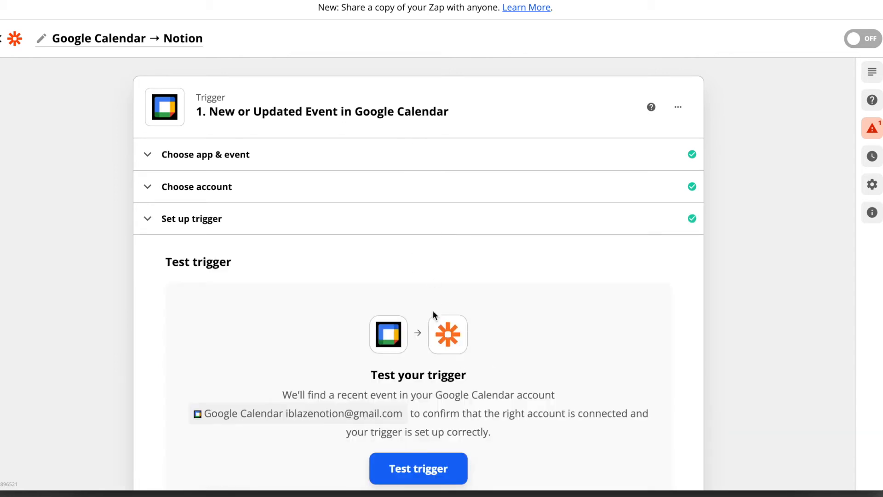
left_click(421, 471)
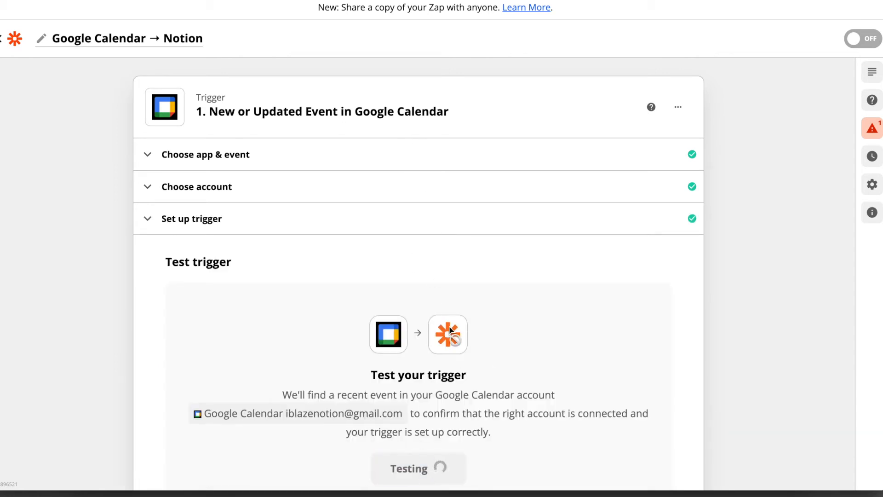
Examine the summary, start and end data of the calendar event returned by the trigger test.
scroll(450, 328, "down", 6)
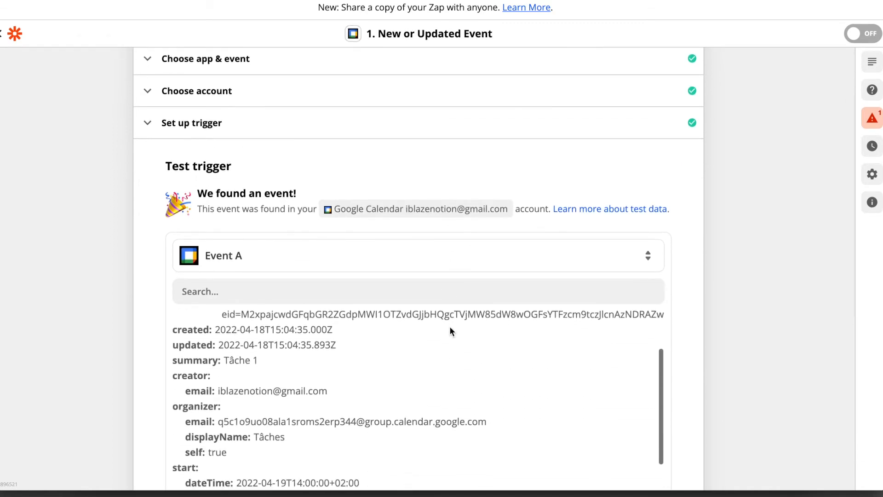
scroll(450, 327, "down", 8)
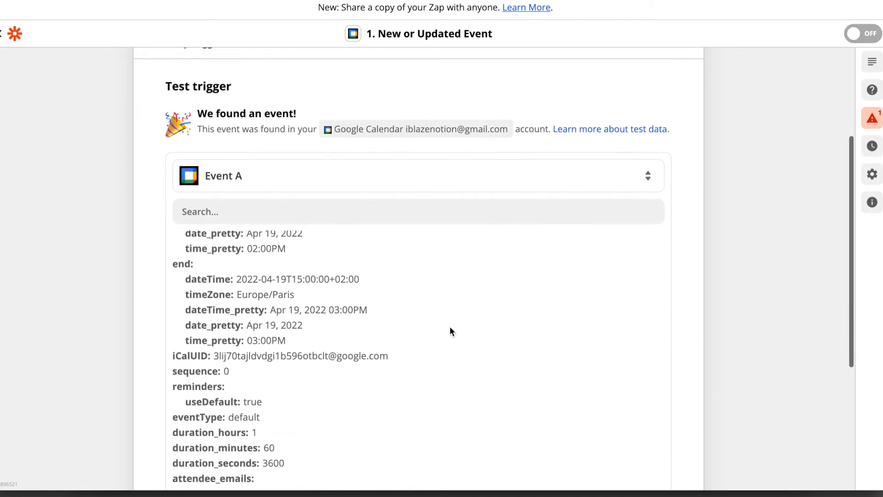
scroll(450, 330, "up", 4)
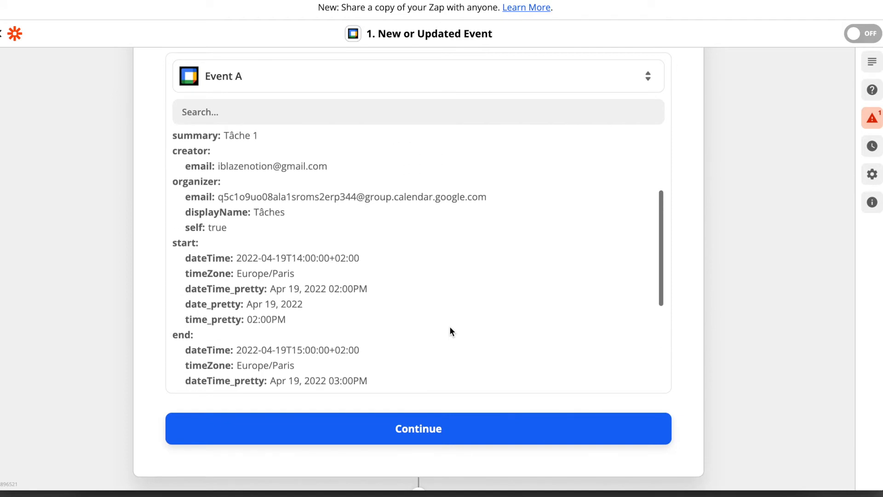
scroll(271, 198, "up", 1)
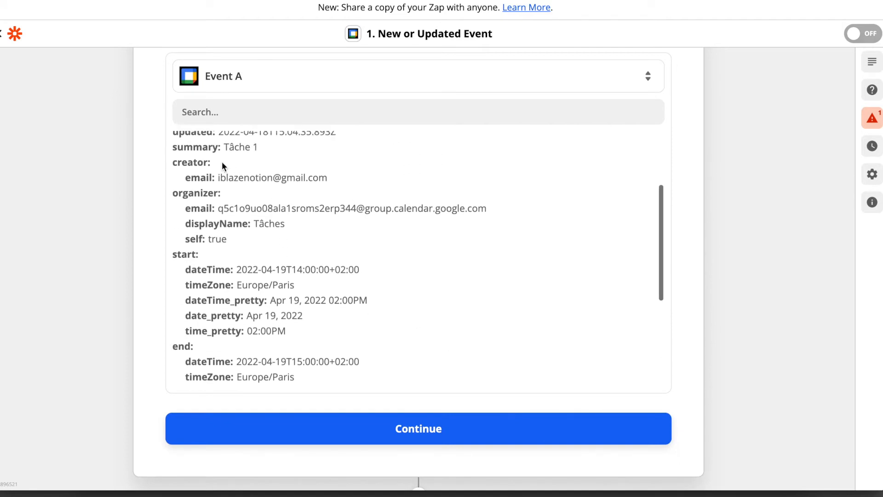
left_click_drag(224, 145, 264, 147)
left_click(311, 182)
scroll(329, 203, "down", 2)
scroll(330, 203, "down", 3)
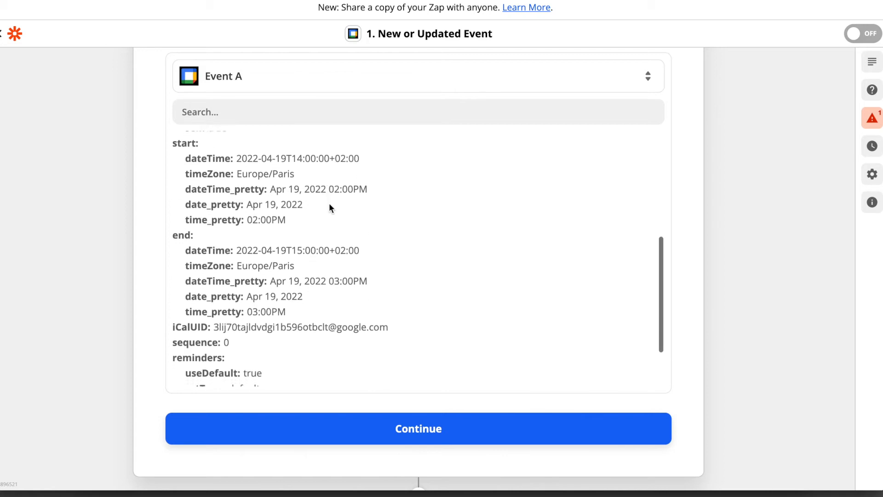
Continue to the Notion action, keep Create Database Item as its event, and confirm the connected Notion account.
left_click(358, 435)
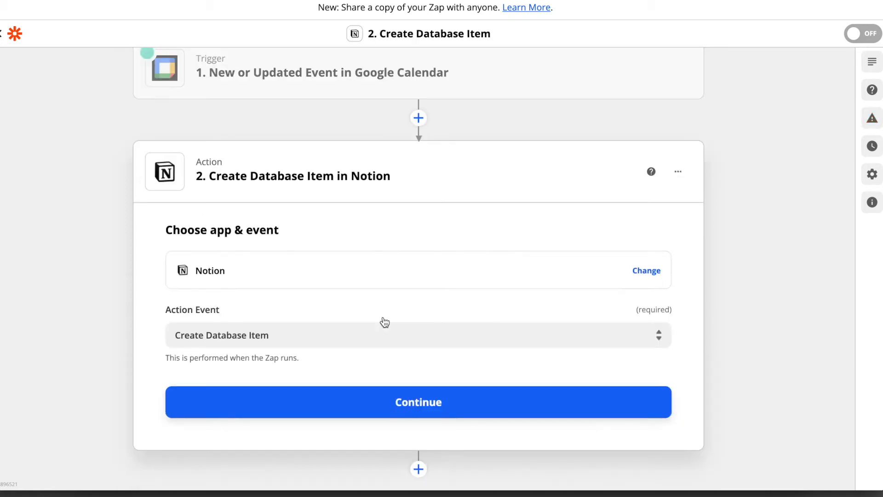
left_click(372, 332)
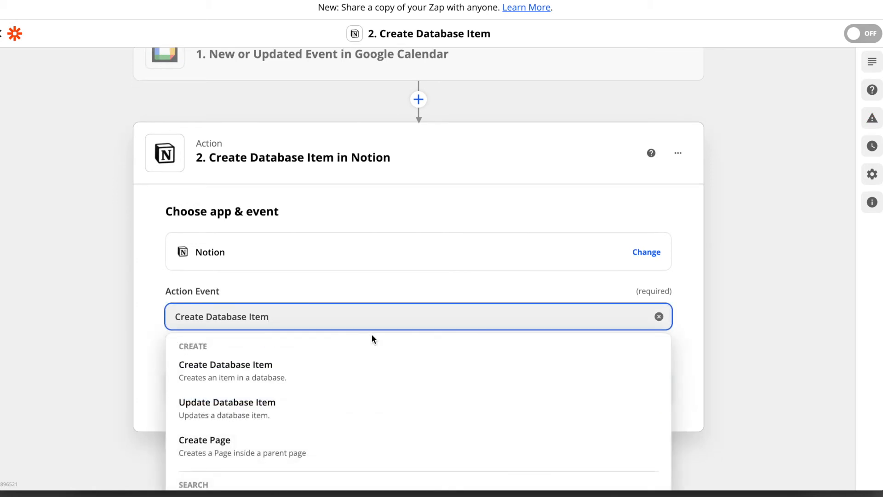
left_click(412, 279)
left_click(460, 347)
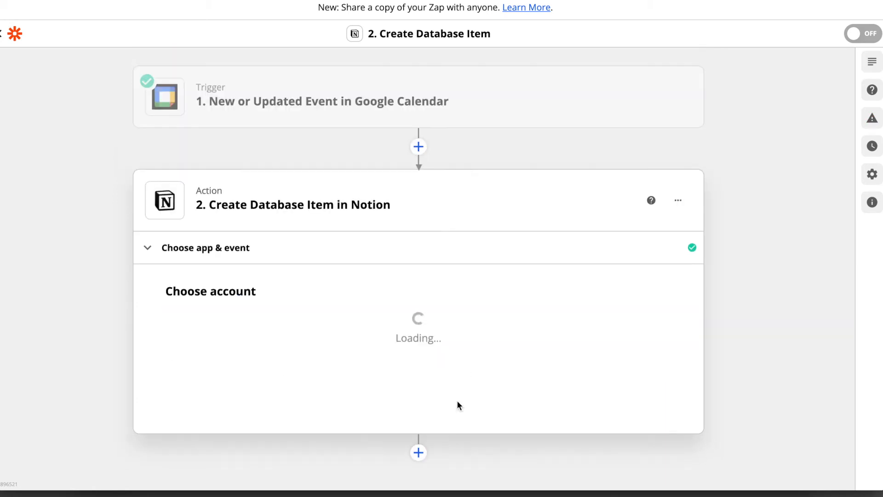
left_click(412, 398)
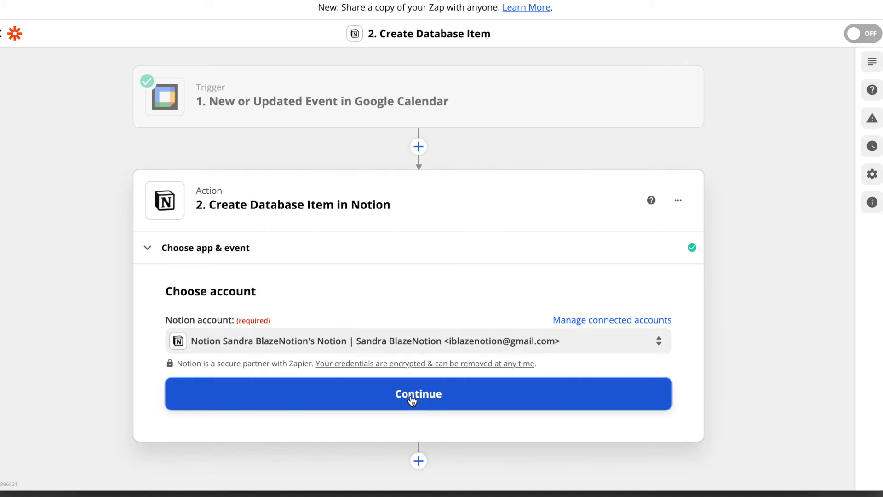
Map the Name property of the Task board item to the calendar event's Summary.
scroll(411, 395, "down", 5)
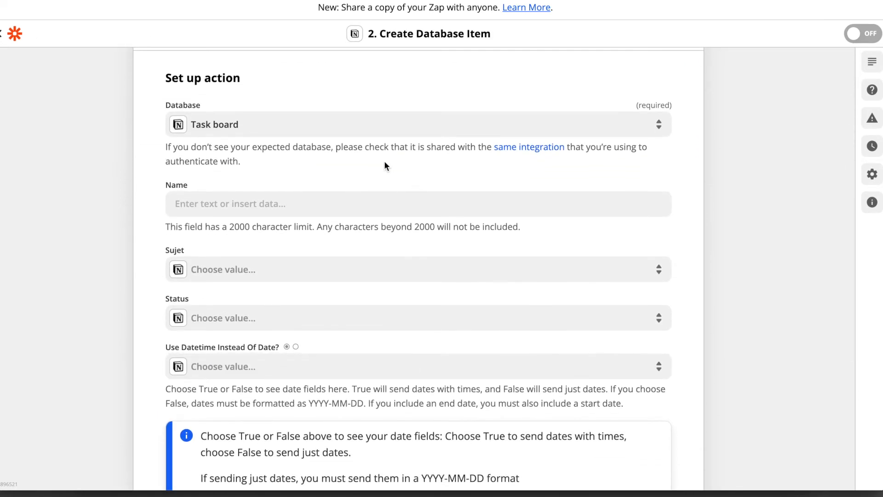
left_click(304, 205)
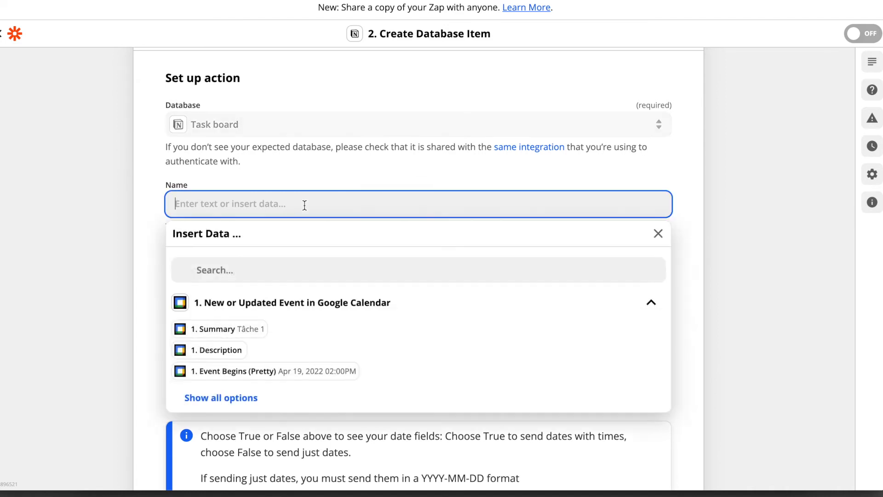
left_click(150, 240)
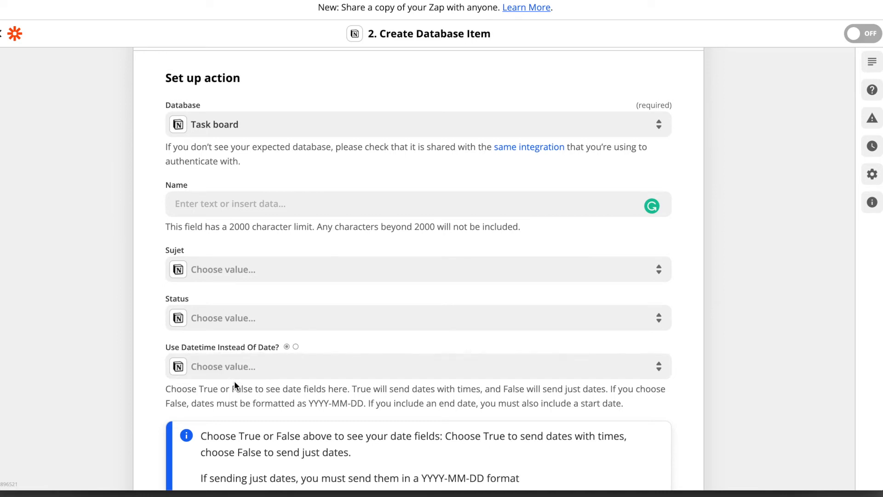
scroll(237, 378, "down", 2)
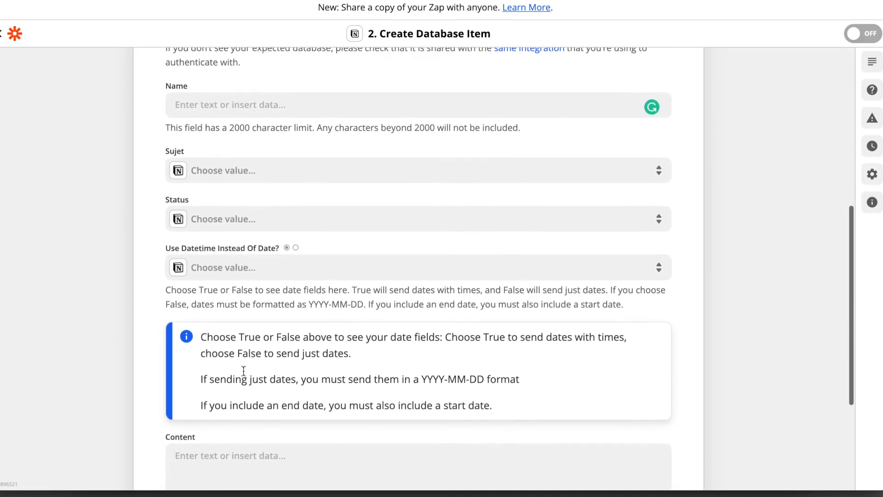
scroll(244, 370, "down", 3)
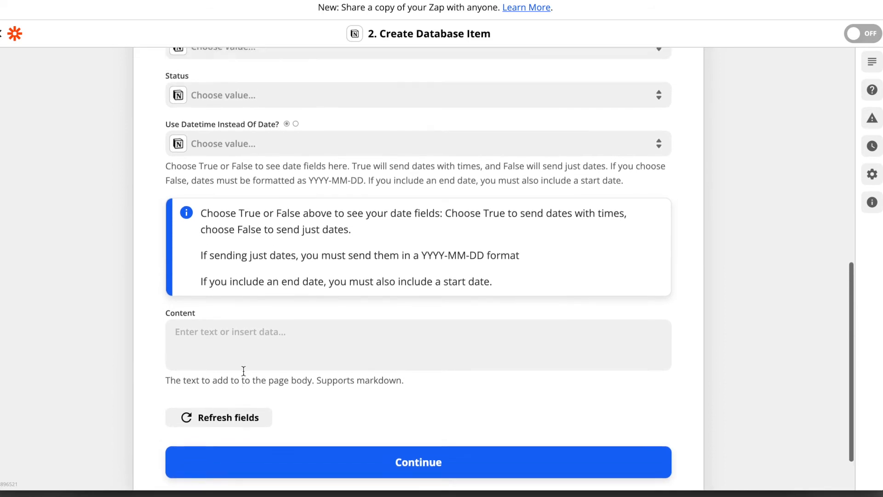
scroll(243, 370, "up", 5)
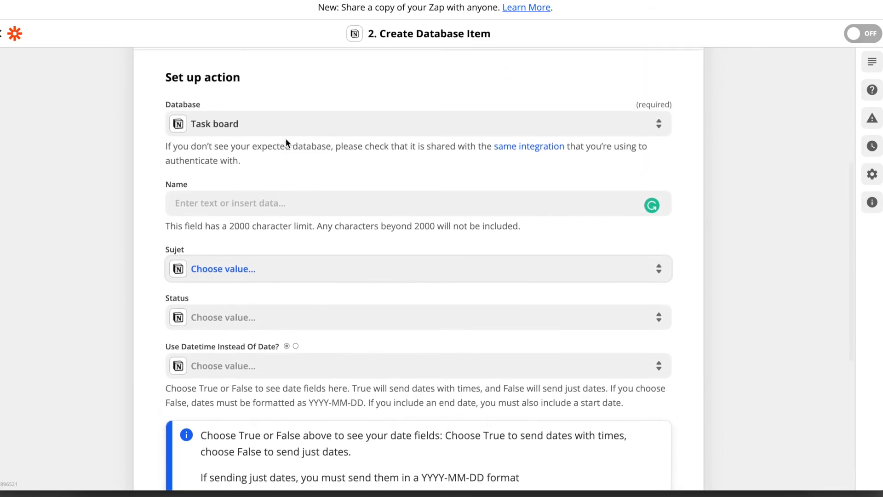
left_click(270, 205)
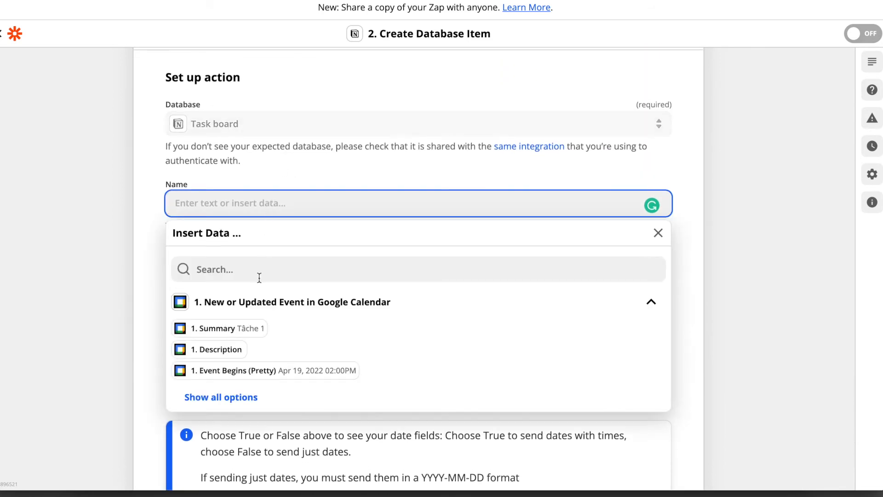
left_click(258, 328)
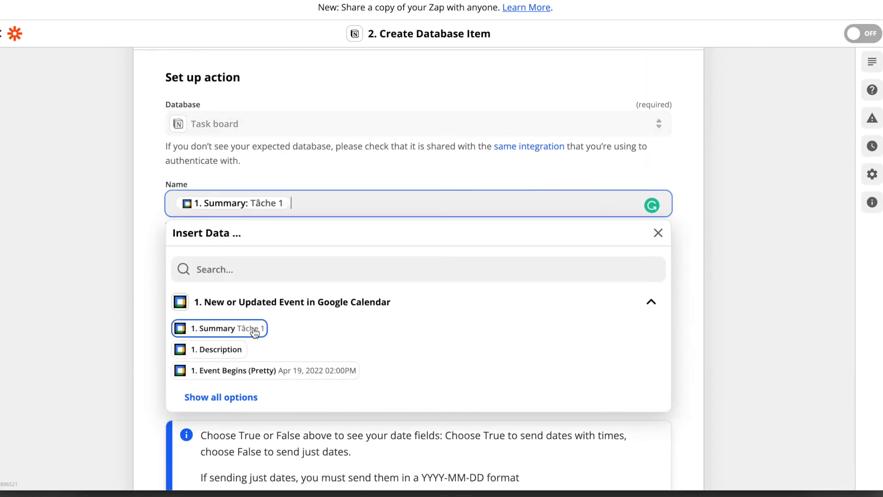
left_click(137, 294)
Insert the event's Description into Content and set Use Datetime Instead Of Date to Event Begins (Pretty), found by searching "EVENT".
left_click(171, 313)
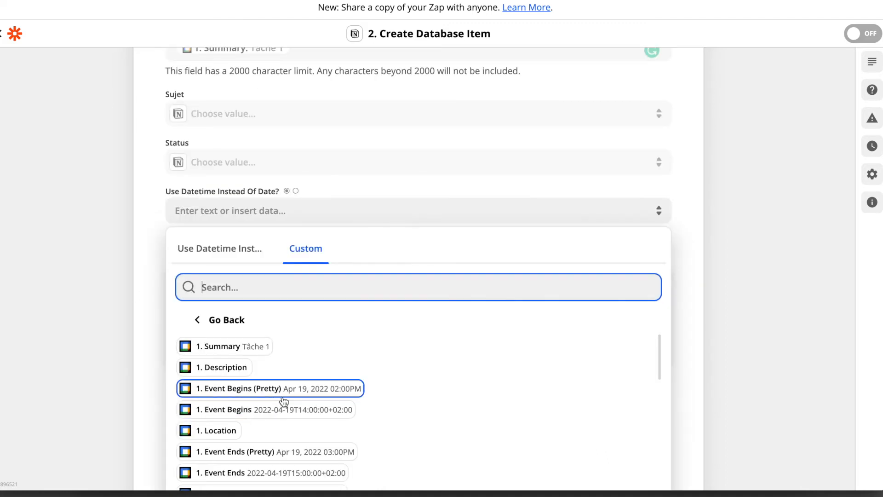
type("EVENT")
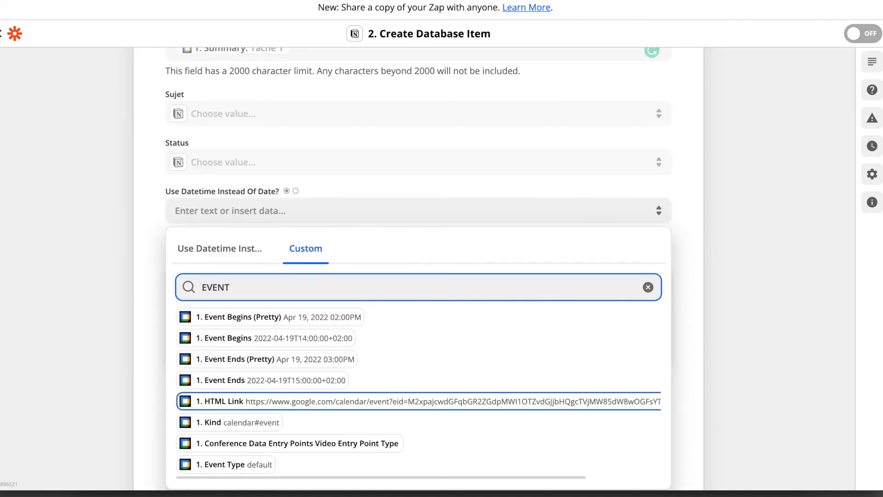
left_click(346, 317)
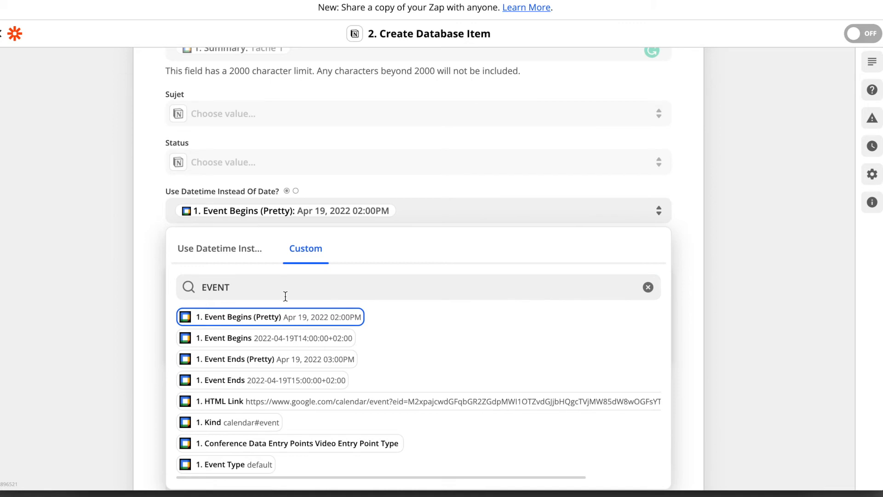
left_click(151, 222)
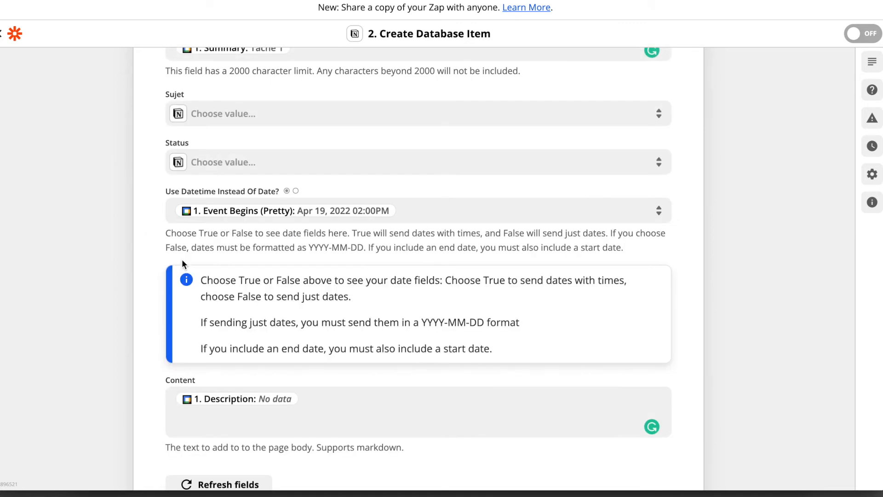
Map A Faire Le's start to Event Begins (Pretty) and its end to Event Ends (Pretty), and continue to the action test.
scroll(182, 261, "down", 2)
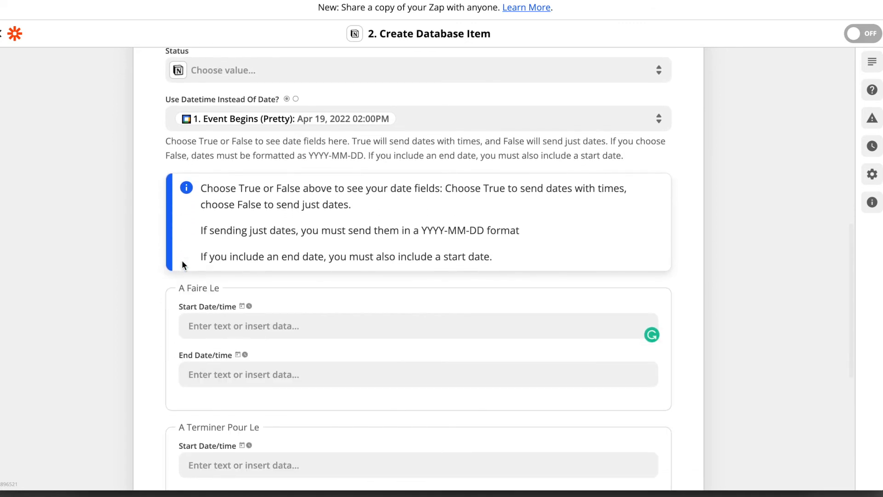
scroll(182, 260, "down", 1)
scroll(182, 264, "down", 1)
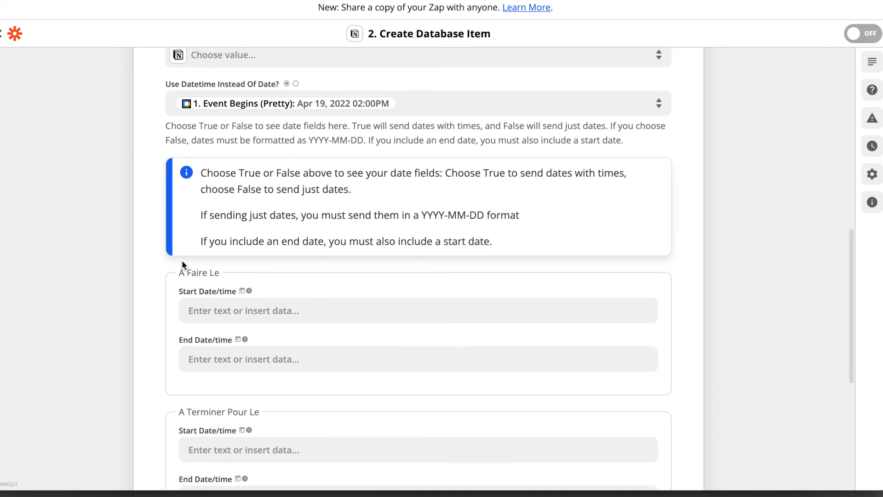
scroll(182, 265, "down", 1)
scroll(182, 264, "down", 2)
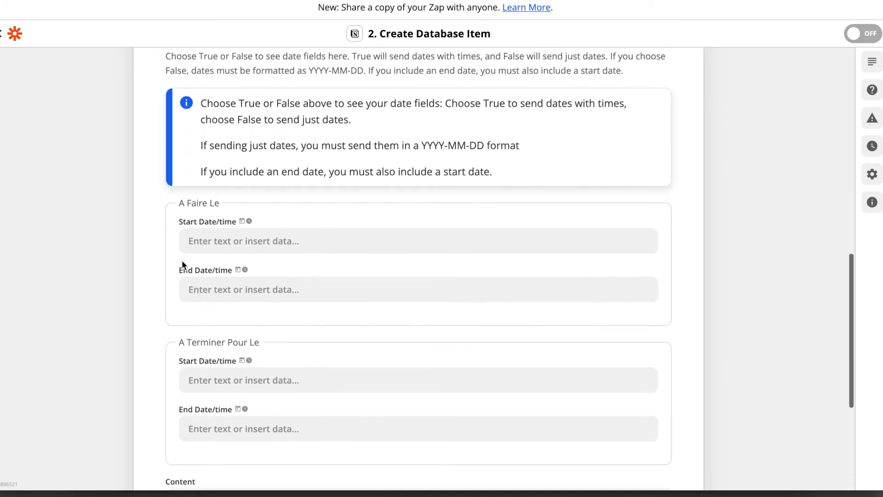
scroll(182, 265, "down", 1)
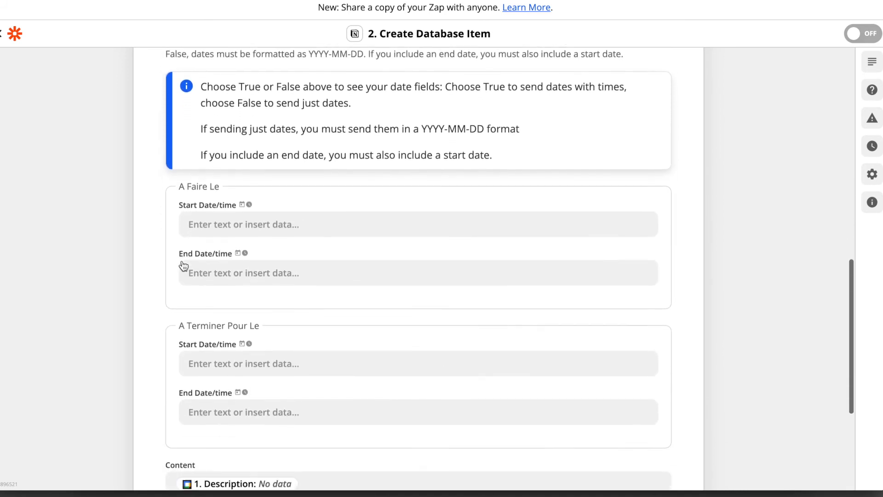
left_click(235, 170)
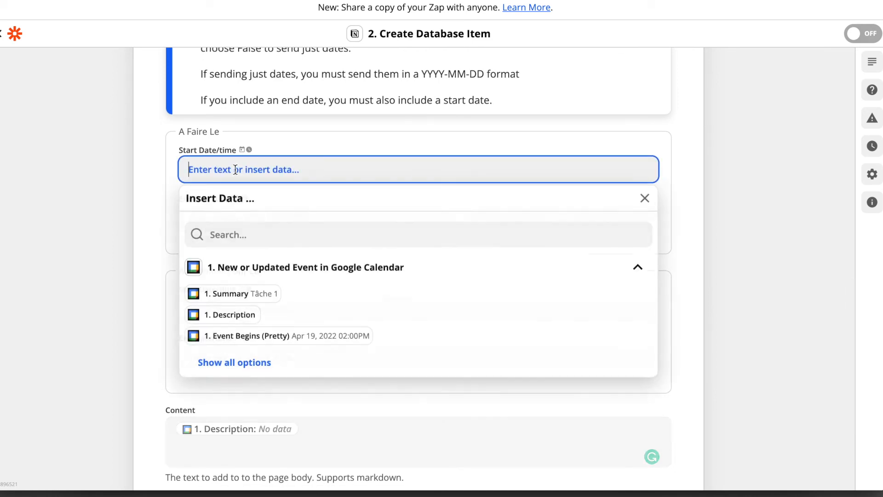
left_click(261, 337)
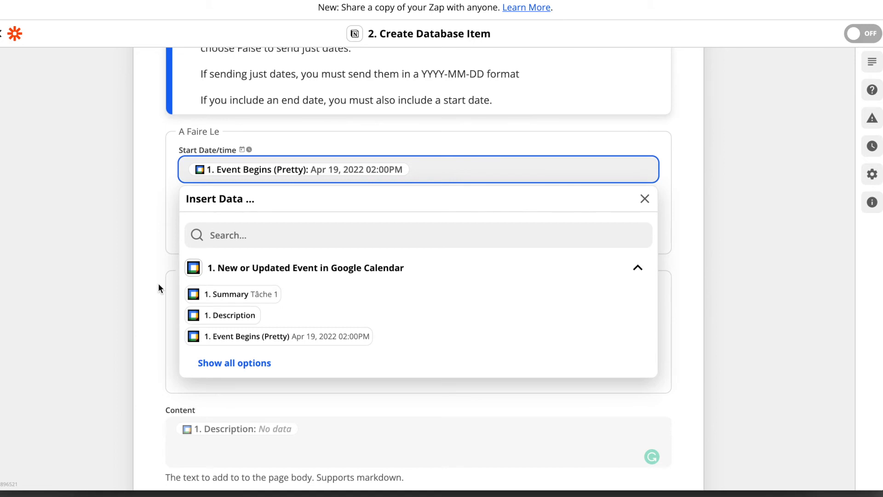
left_click(158, 283)
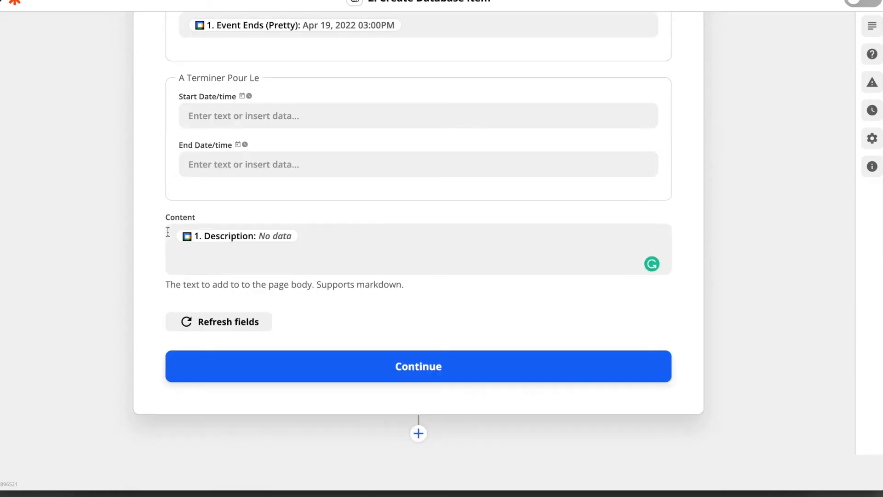
scroll(168, 230, "down", 2)
left_click(316, 343)
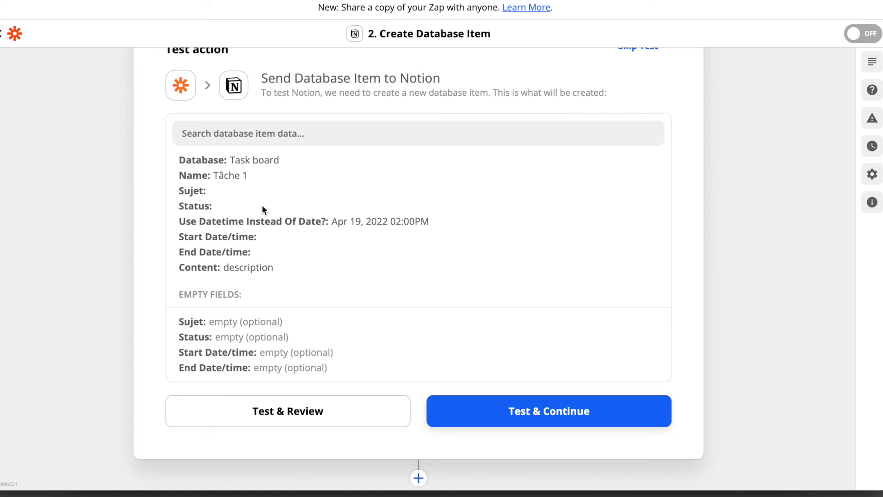
Return to the action setup, set Status to "Not started", and send the test database item to Notion.
scroll(261, 206, "up", 6)
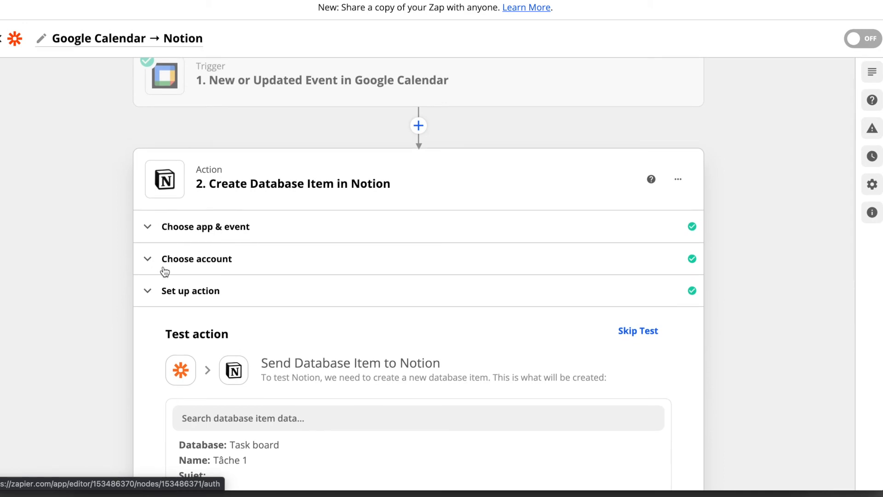
left_click(148, 260)
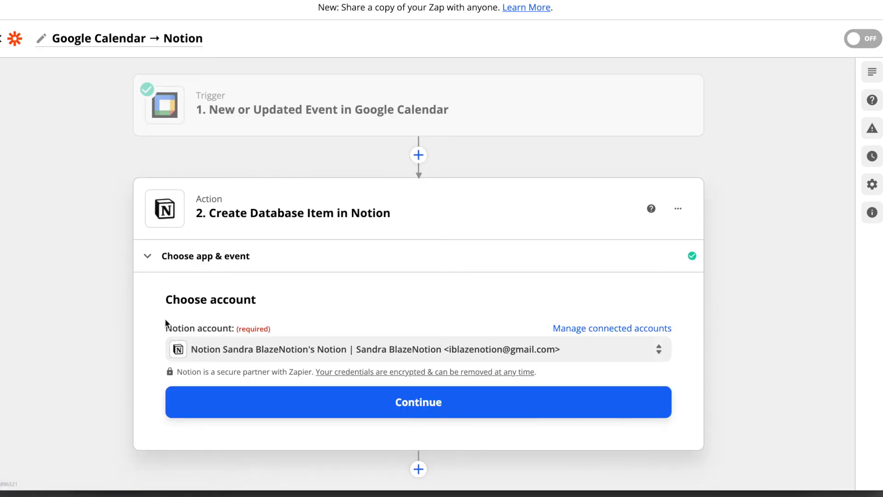
scroll(165, 318, "down", 1)
left_click(209, 289)
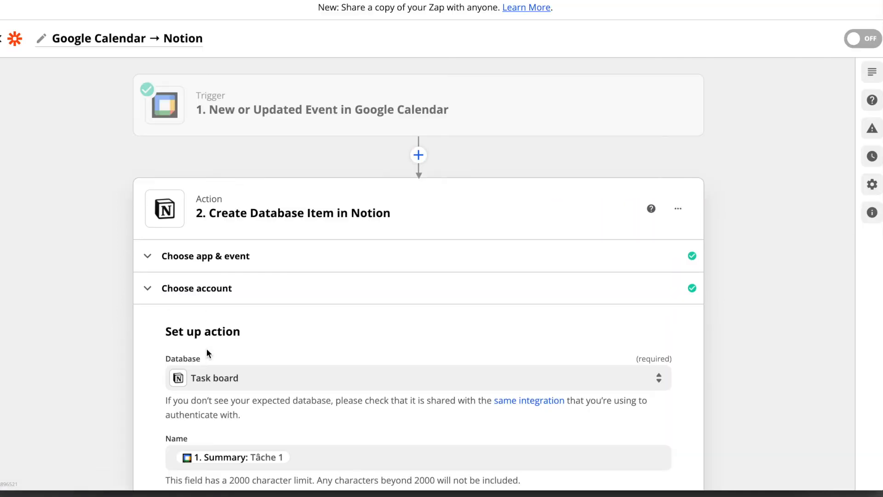
scroll(206, 353, "down", 6)
left_click(232, 270)
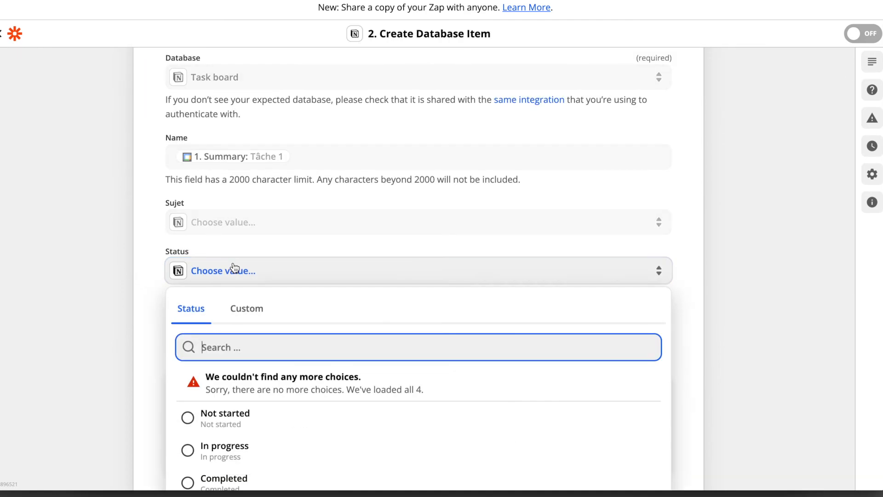
left_click(252, 419)
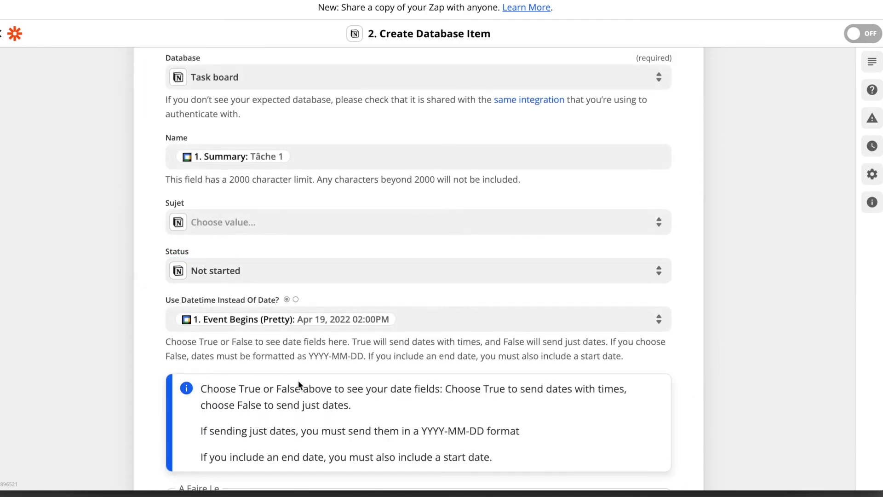
scroll(298, 384, "down", 10)
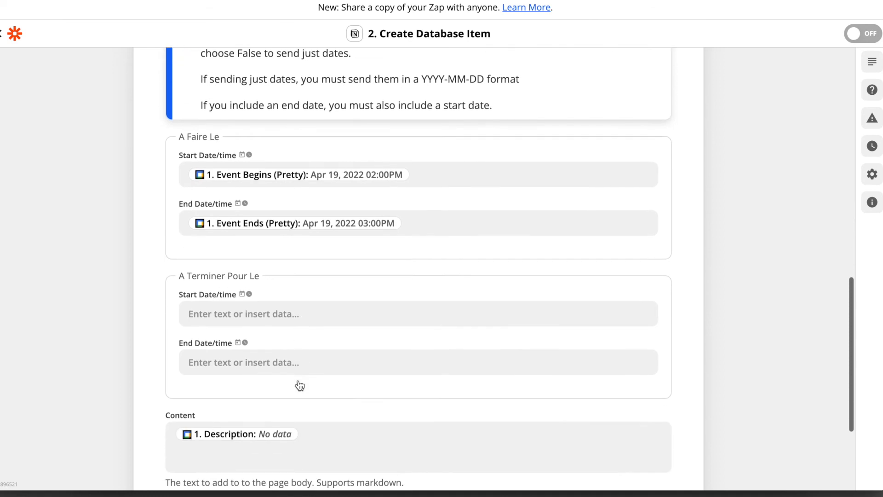
left_click(289, 411)
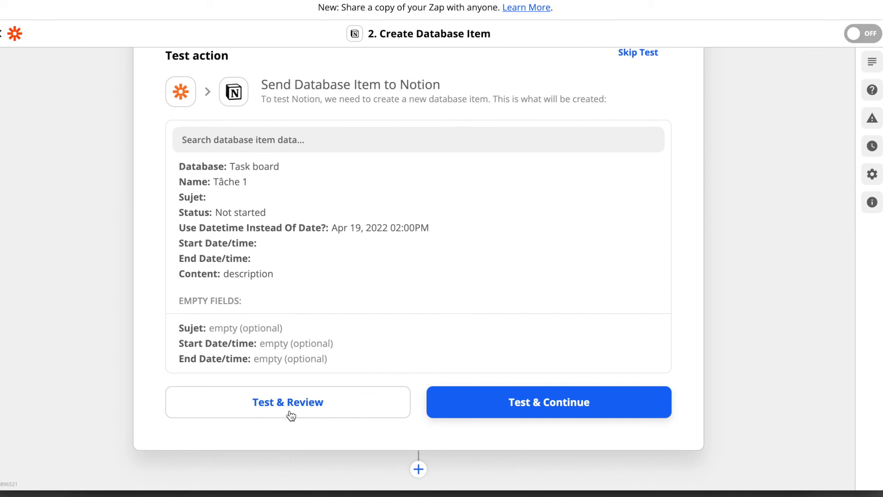
left_click(468, 404)
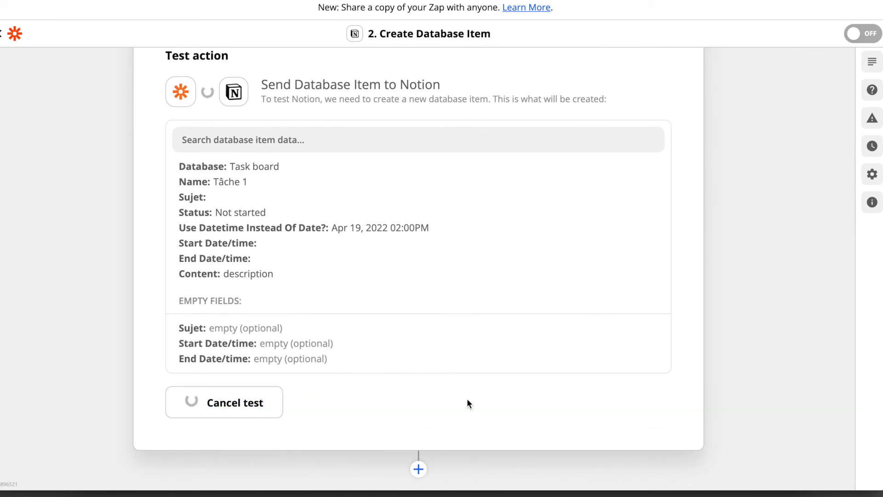
scroll(467, 401, "down", 1)
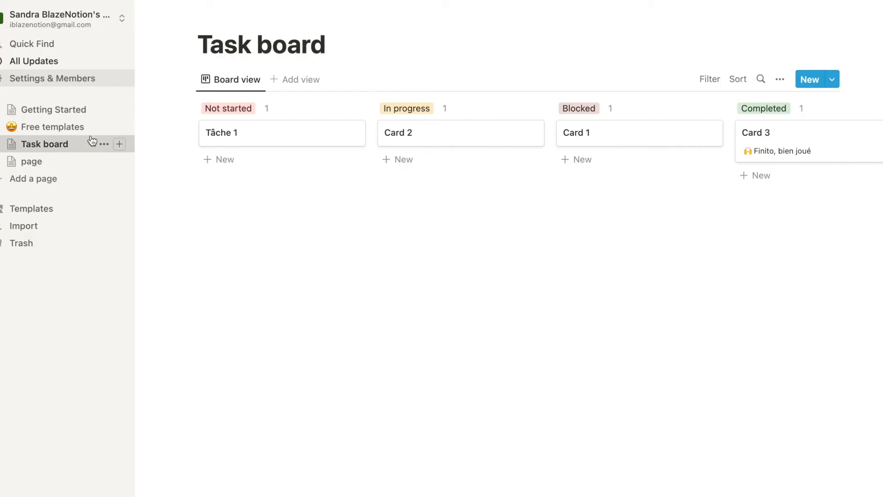
Switch to the Notion Task board and check the status and dates of the Tâche 1 and Tâche 2 cards.
left_click(265, 133)
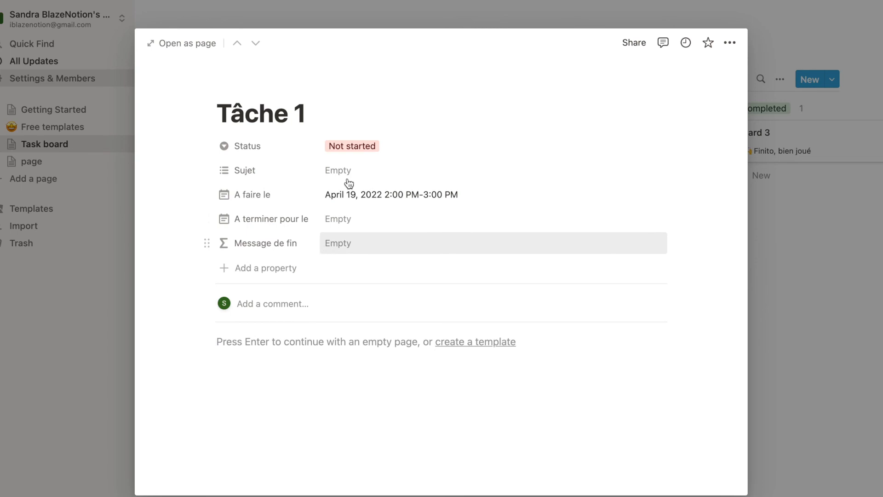
key("Escape")
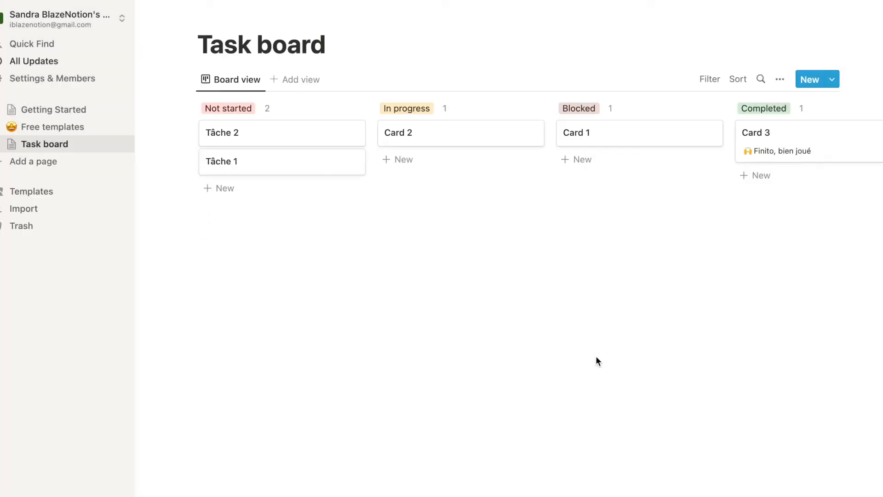
left_click(300, 137)
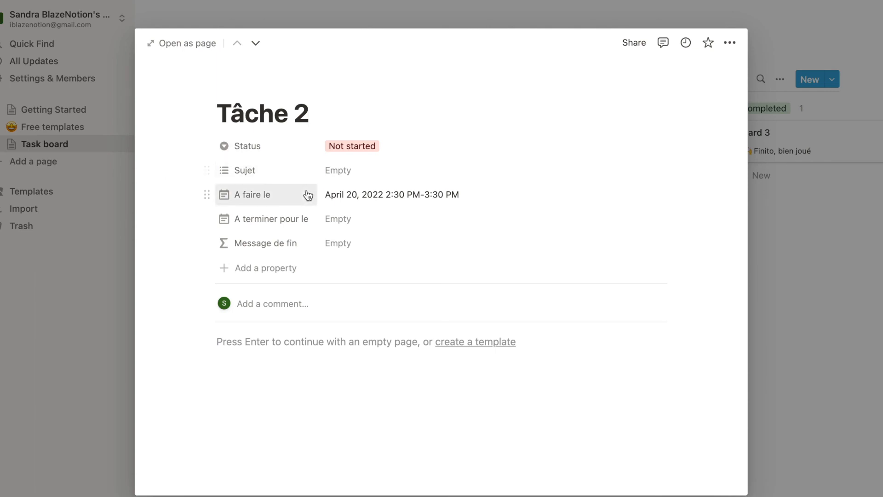
left_click(291, 13)
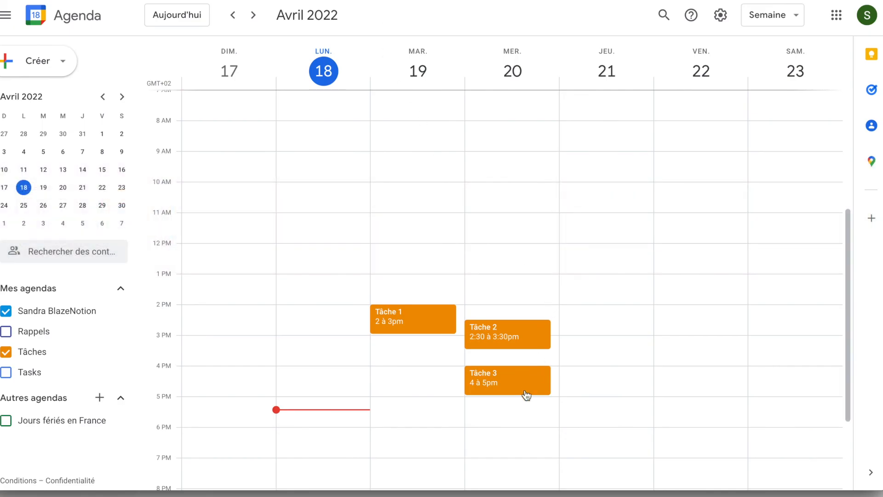
Delete the Tâche 3 event and start a new event titled "Ceci est une tâche" in its Wednesday, April 20, 4–5 pm slot.
right_click(517, 385)
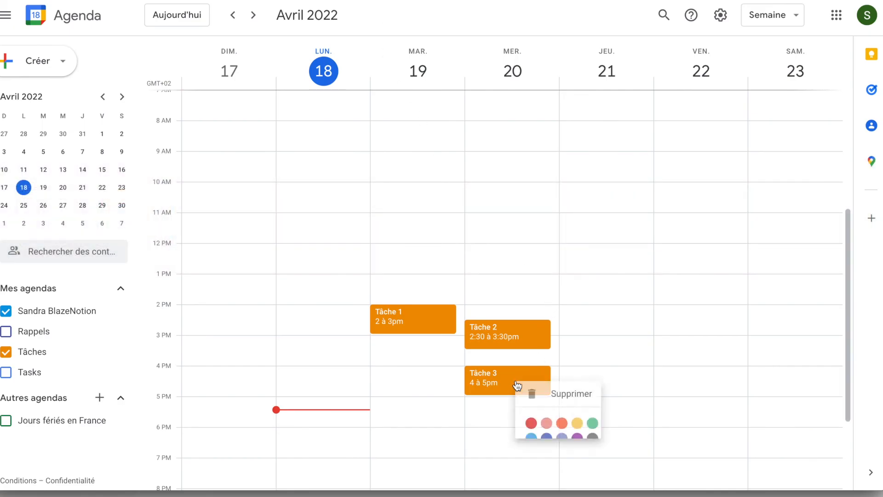
left_click(542, 392)
left_click(520, 375)
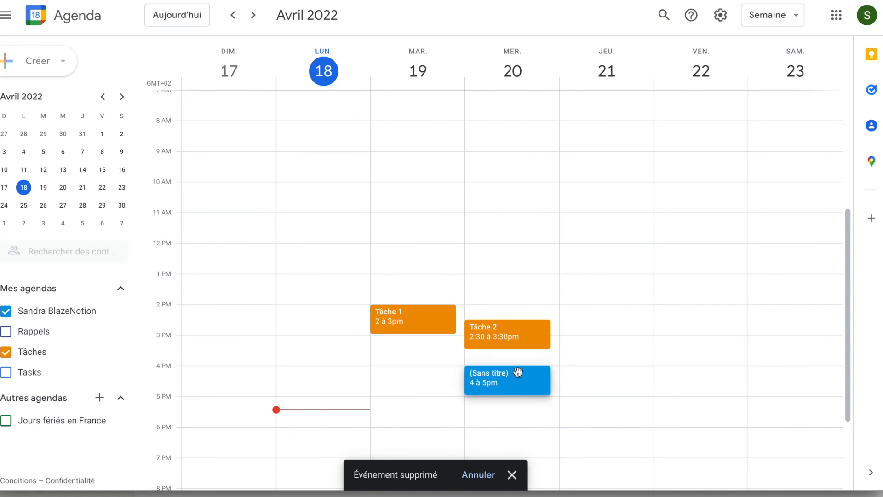
type("Ceci es")
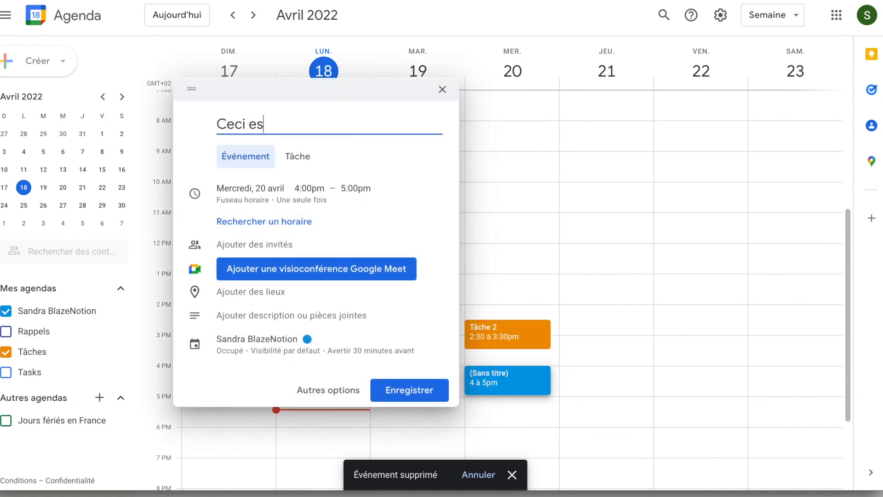
type("t une tâche")
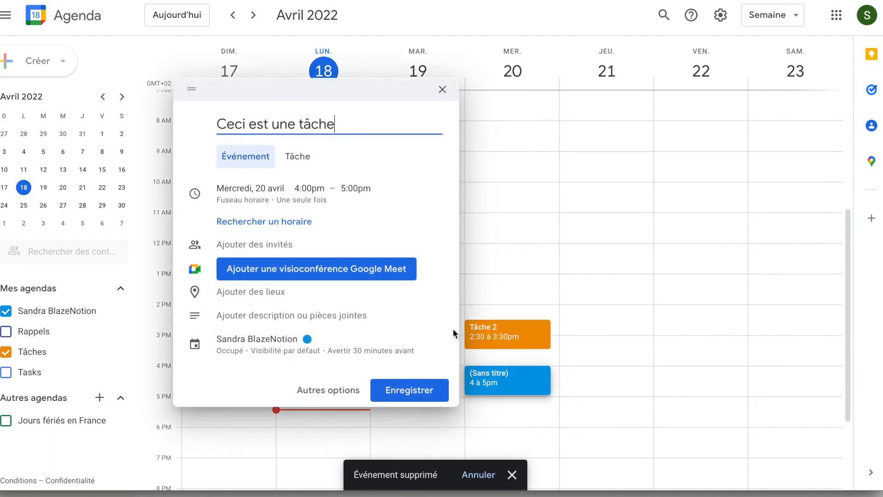
Add the description "Voici la description" to the new event, assign it to the Tâches calendar and save it.
left_click(276, 315)
type("V")
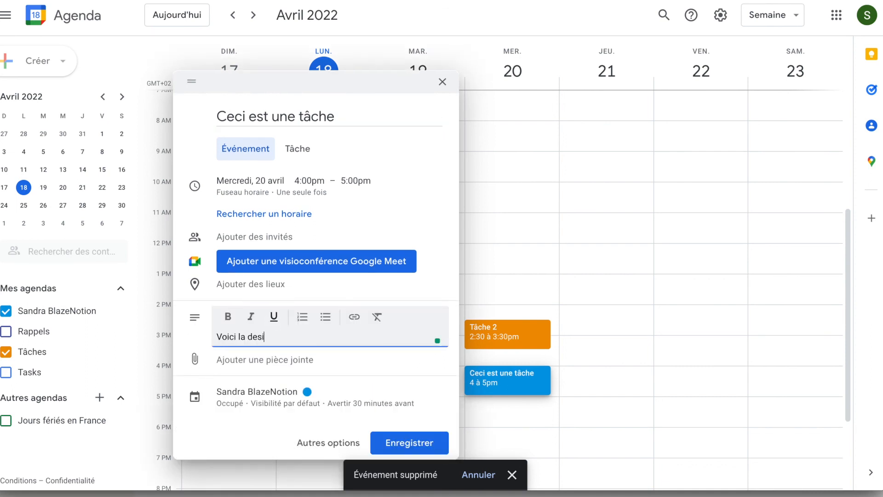
type("oici la description")
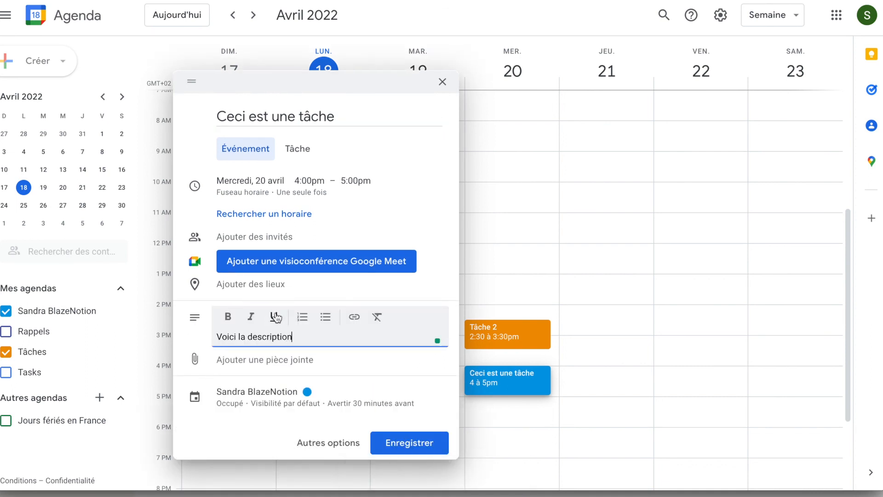
left_click(302, 404)
left_click(291, 323)
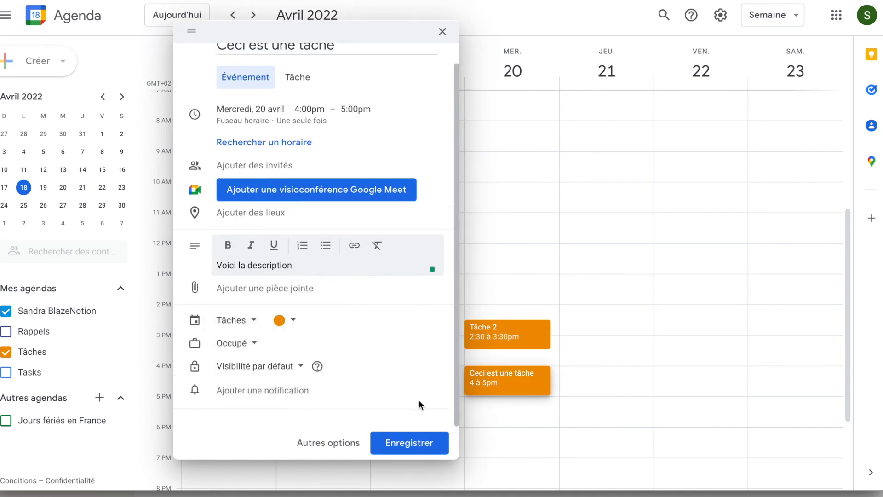
left_click(420, 444)
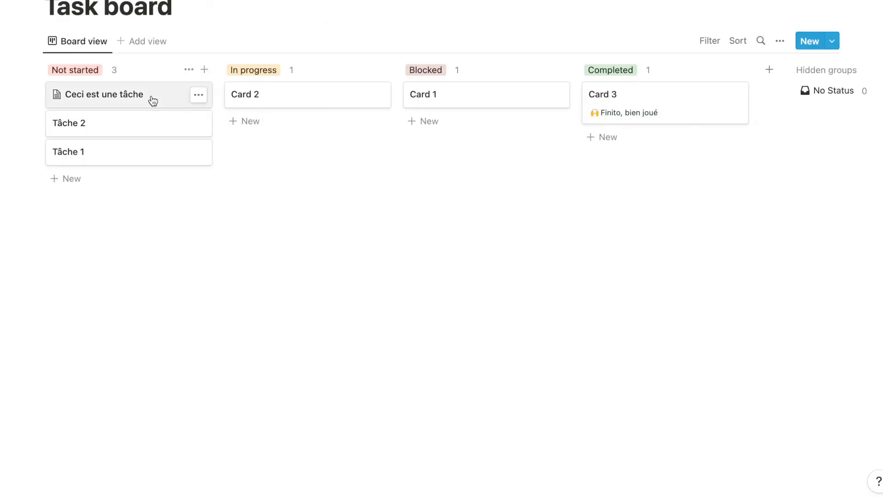
Open the "Ceci est une tâche" card on the Notion Task board to check its status, dates and description.
left_click(153, 100)
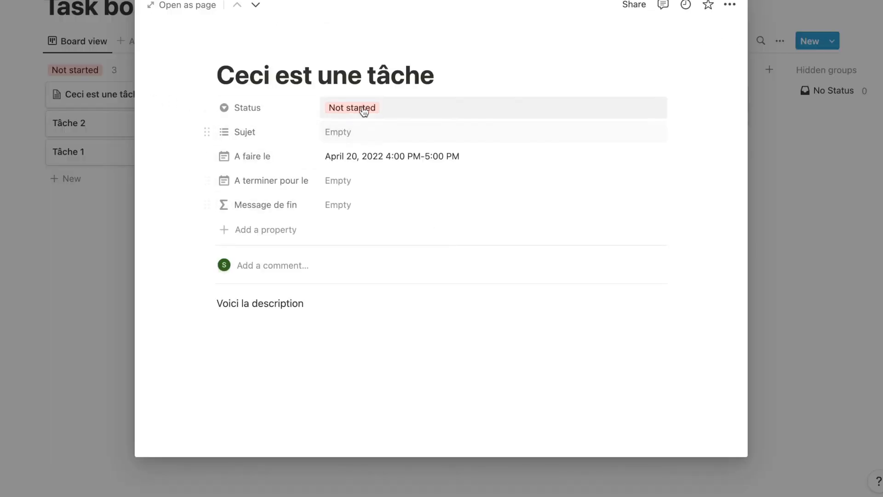